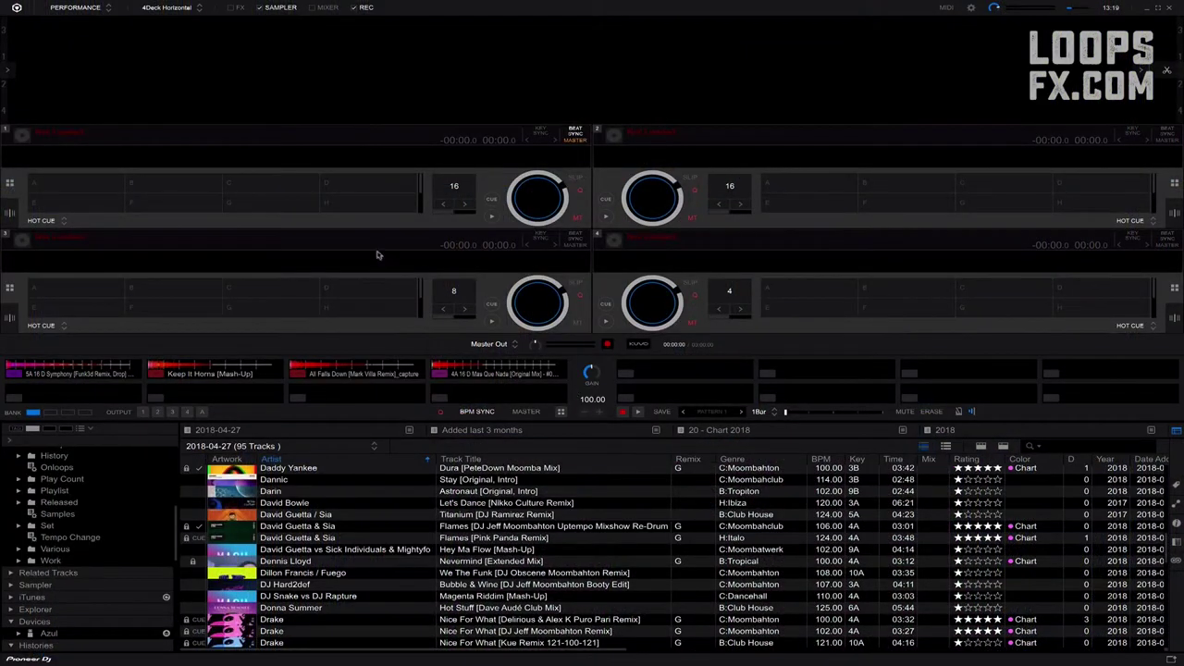
# - Switch from Performance to Export mode and look through the tracks in the 2018-04-27 playlist
pyautogui.click(81, 8)
pyautogui.click(193, 45)
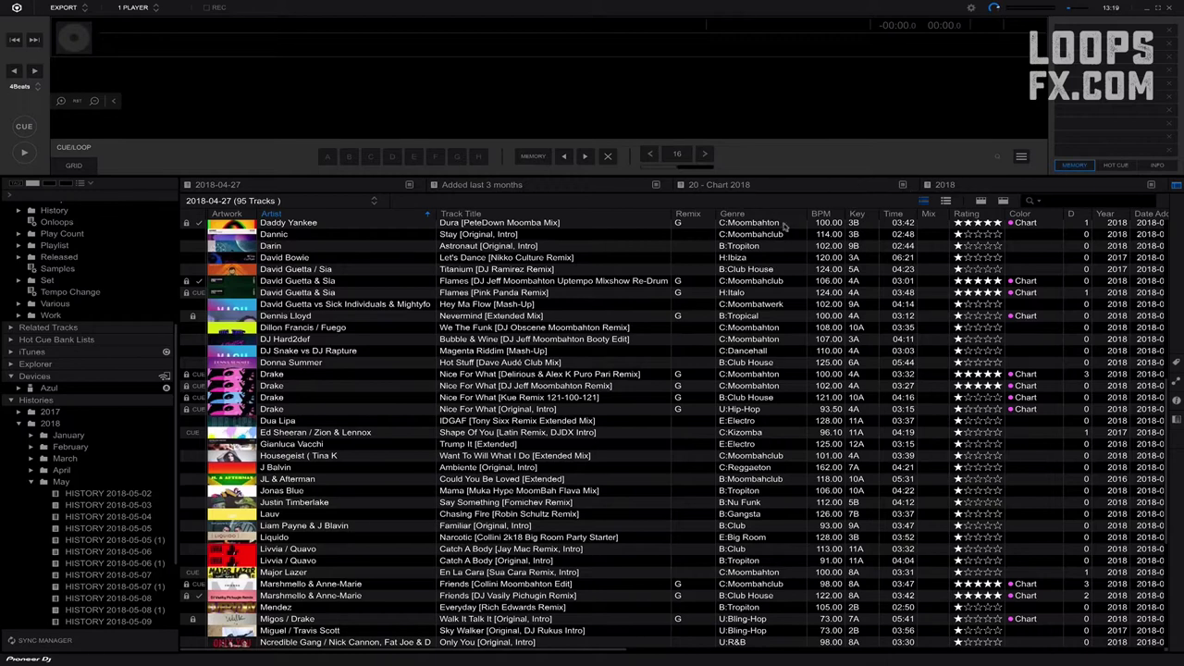
pyautogui.scroll(-8, 611, 431)
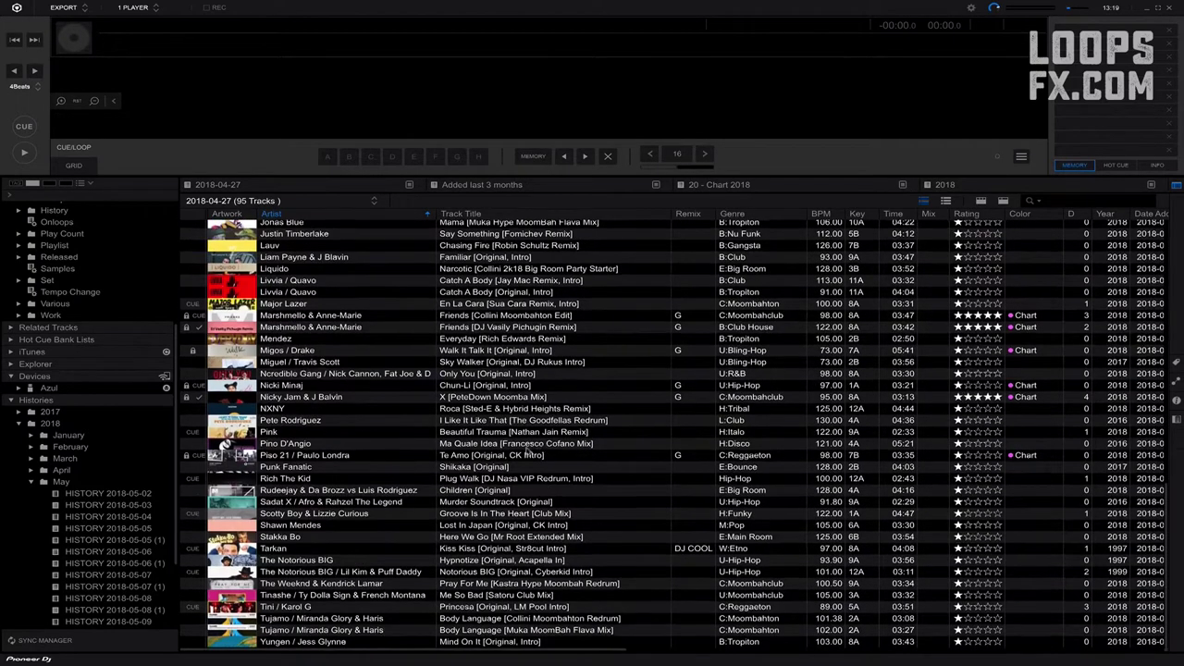
pyautogui.scroll(5, 543, 446)
pyautogui.scroll(6, 59, 497)
pyautogui.scroll(1, 59, 497)
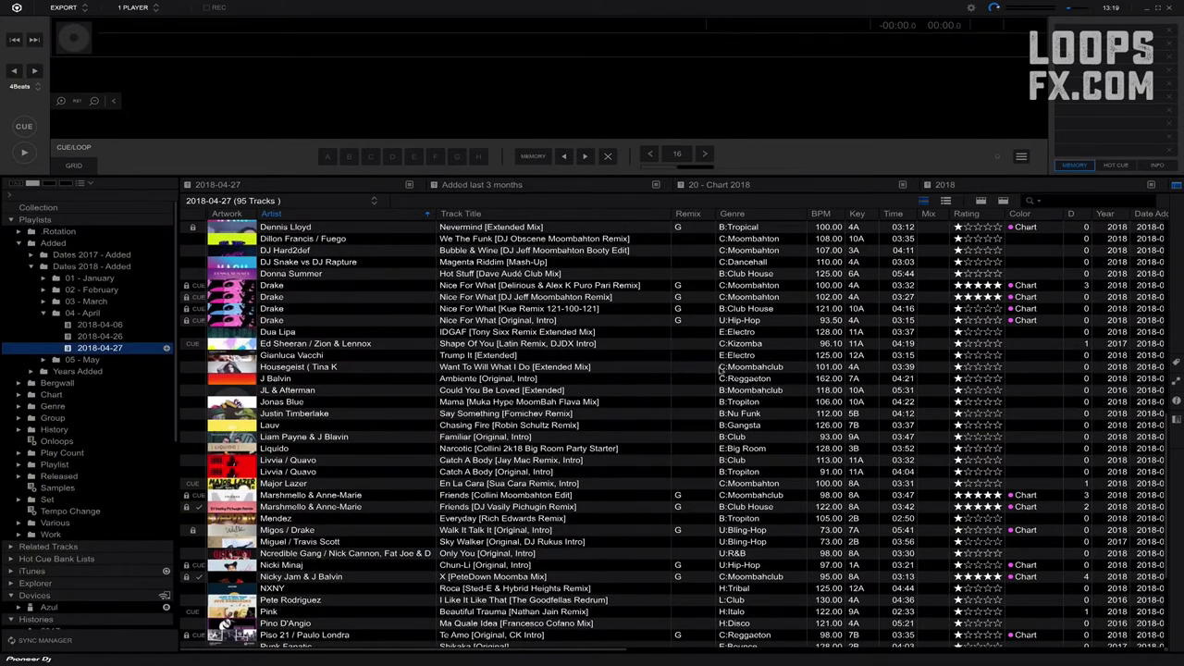
# - Set the track analysis preferences to Normal mode with a BPM range of 70-180
pyautogui.click(973, 10)
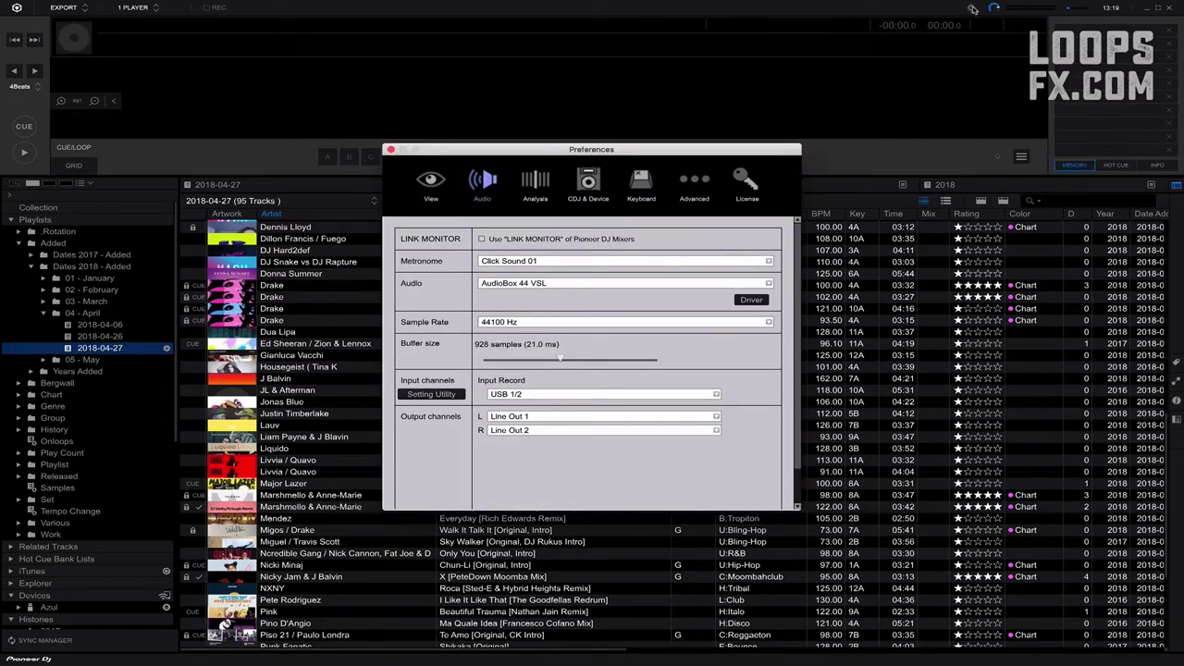
pyautogui.click(525, 191)
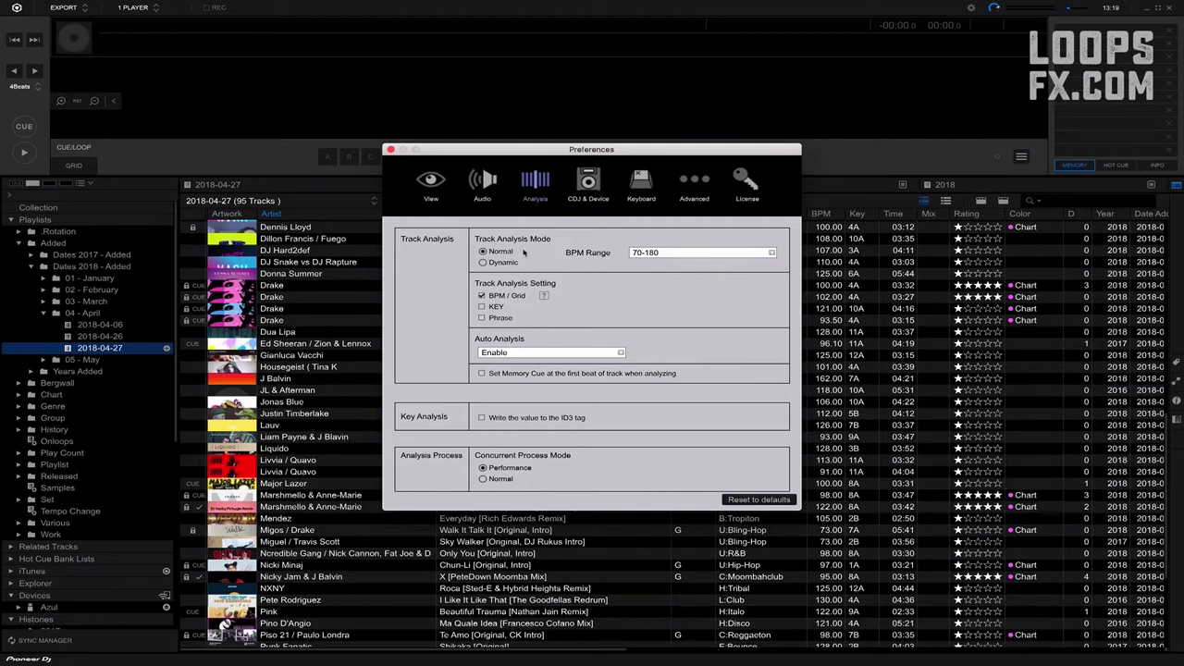
pyautogui.click(490, 262)
pyautogui.click(482, 251)
pyautogui.click(660, 253)
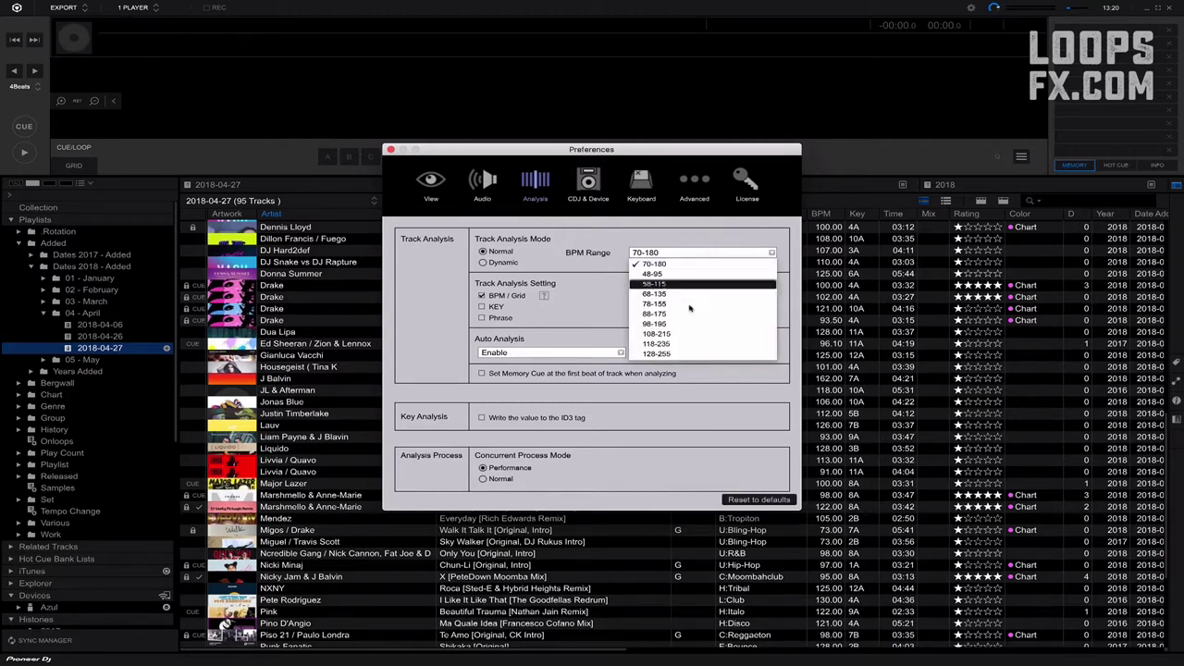
pyautogui.click(652, 264)
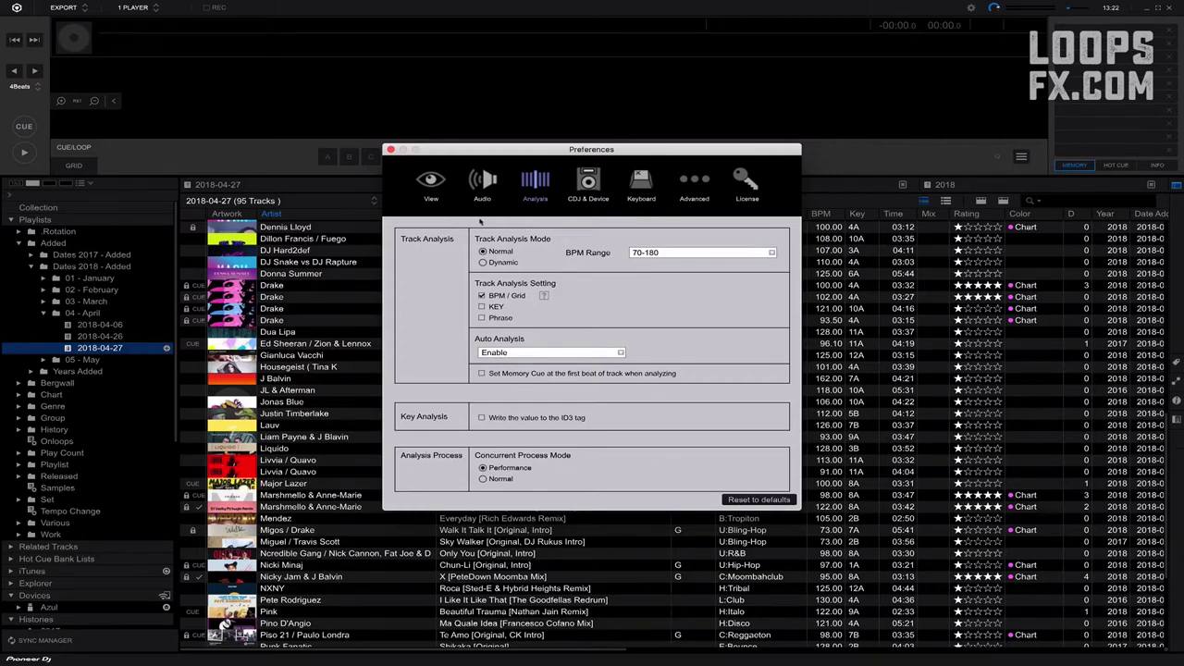
pyautogui.click(390, 150)
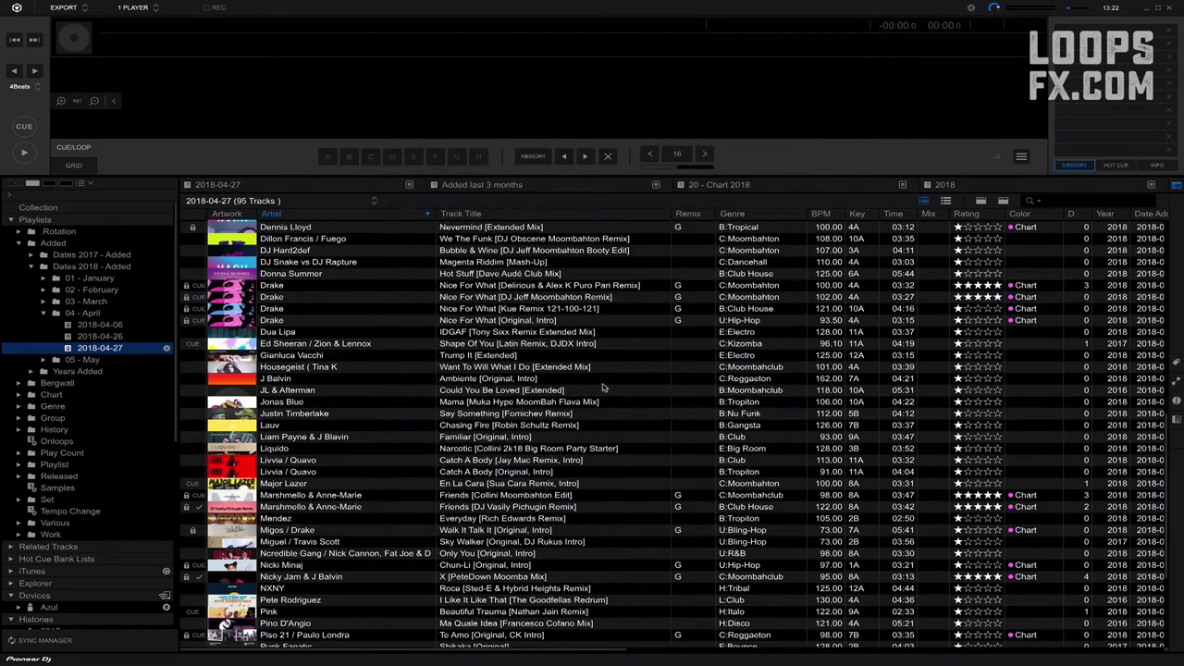
# - Analyze the track Party Up [Original] for BPM / Grid only, with a BPM range of 70-180
pyautogui.scroll(-5, 555, 421)
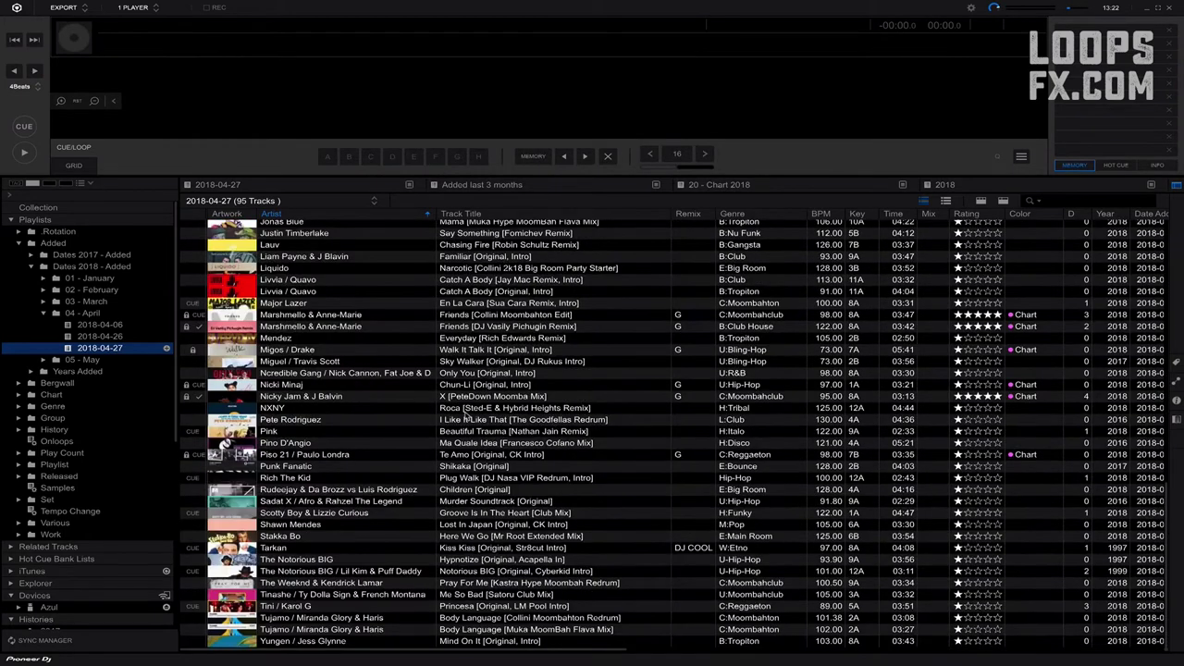
pyautogui.scroll(14, 468, 416)
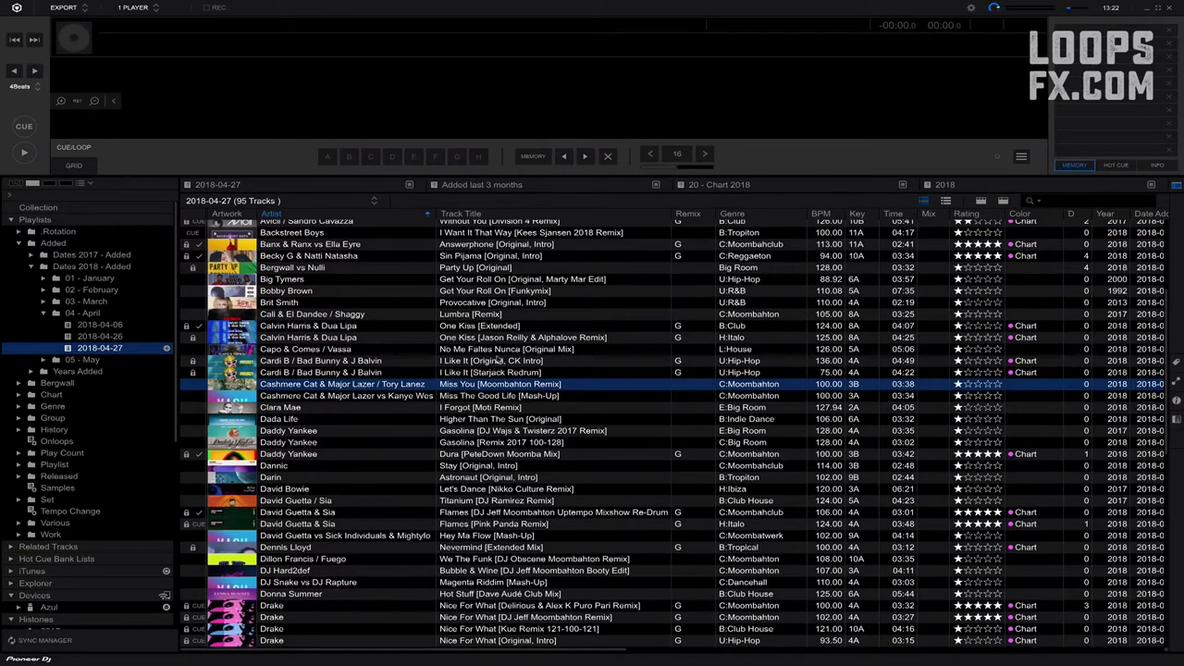
pyautogui.scroll(1, 416, 305)
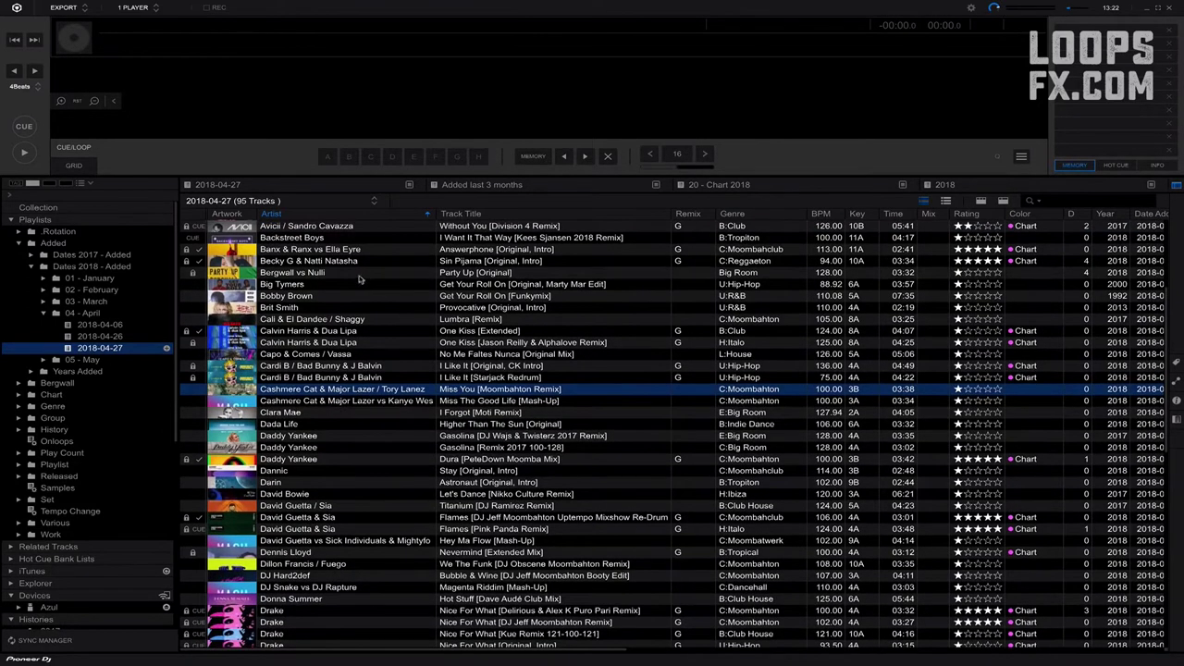
pyautogui.click(407, 269)
pyautogui.rightClick(482, 275)
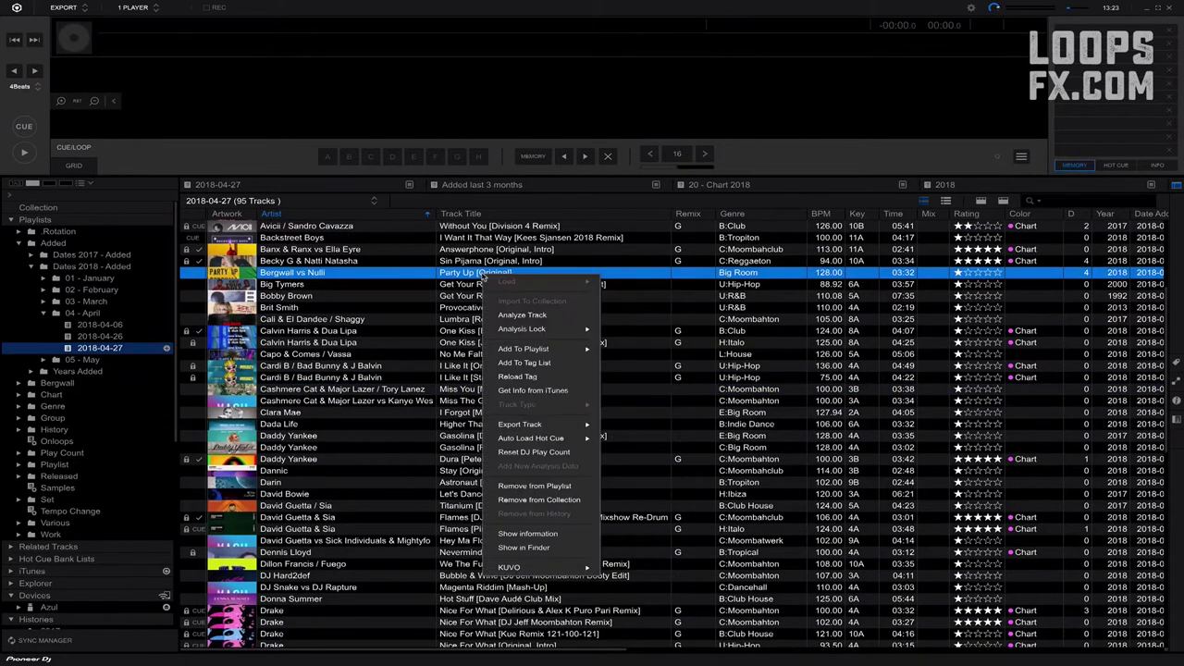
pyautogui.click(567, 316)
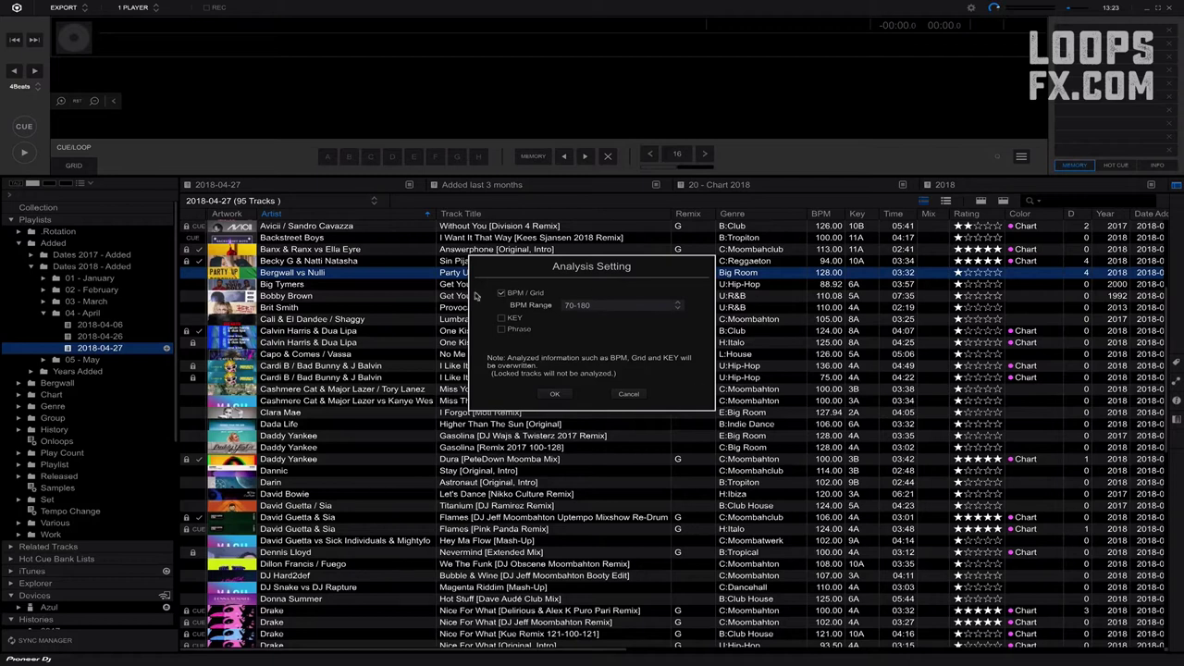
pyautogui.click(564, 395)
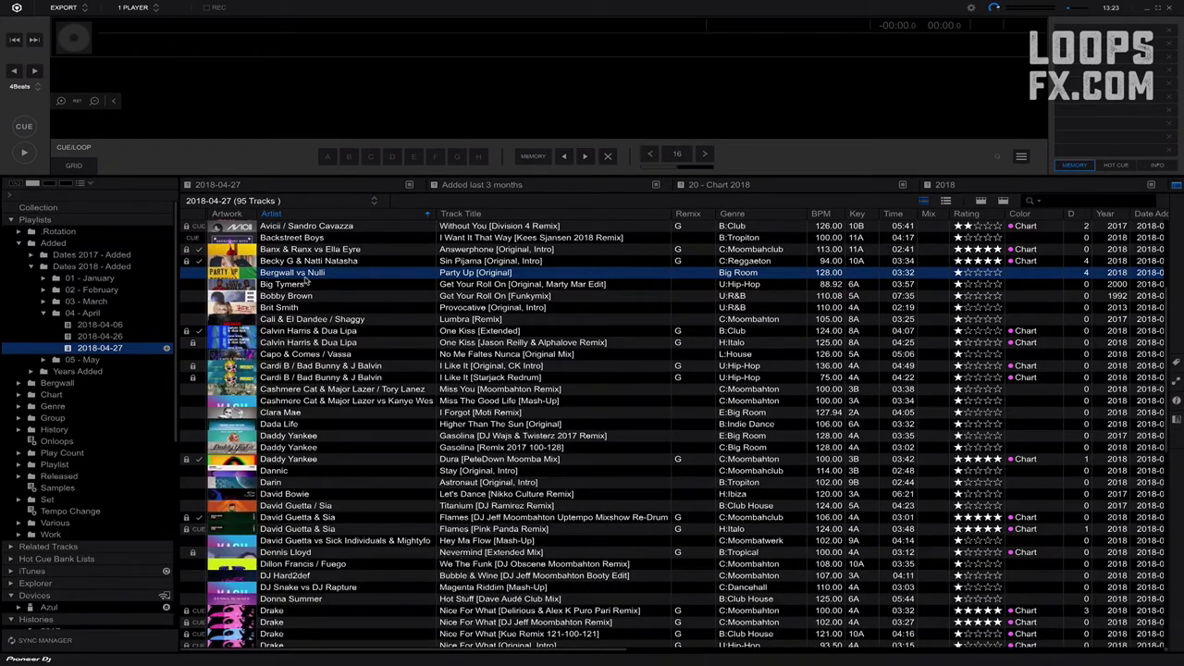
# - Load Party Up [Original] into the player and examine the start of its waveform at different zoom levels
pyautogui.doubleClick(474, 274)
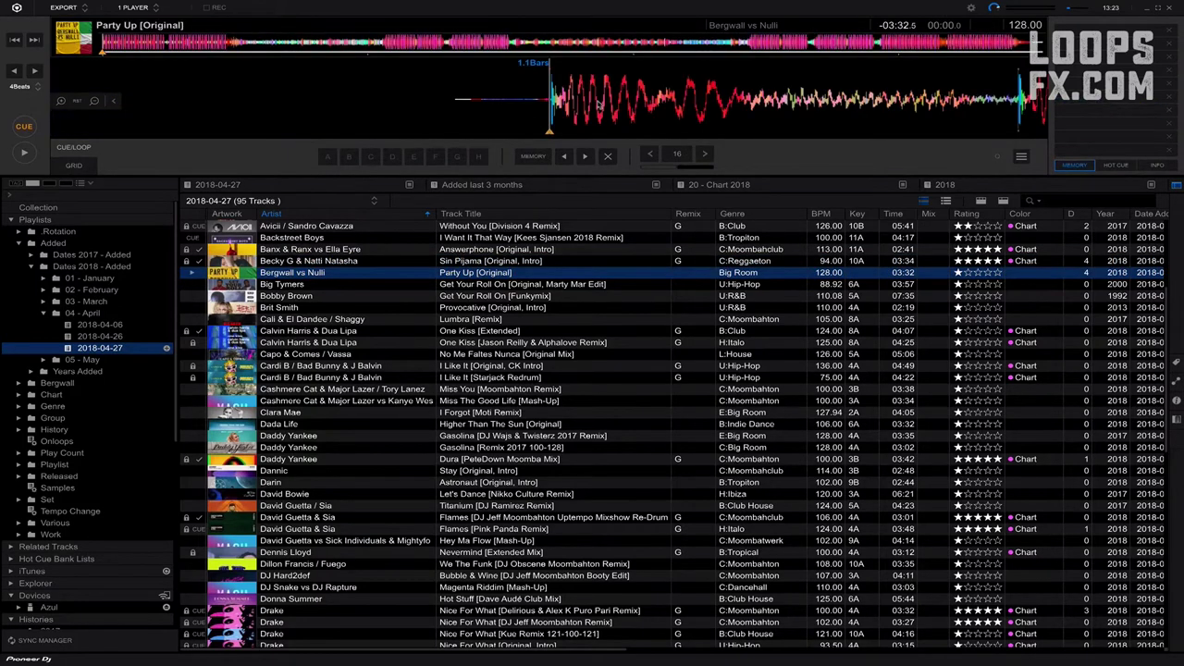
pyautogui.moveTo(610, 106); pyautogui.dragTo(617, 102)
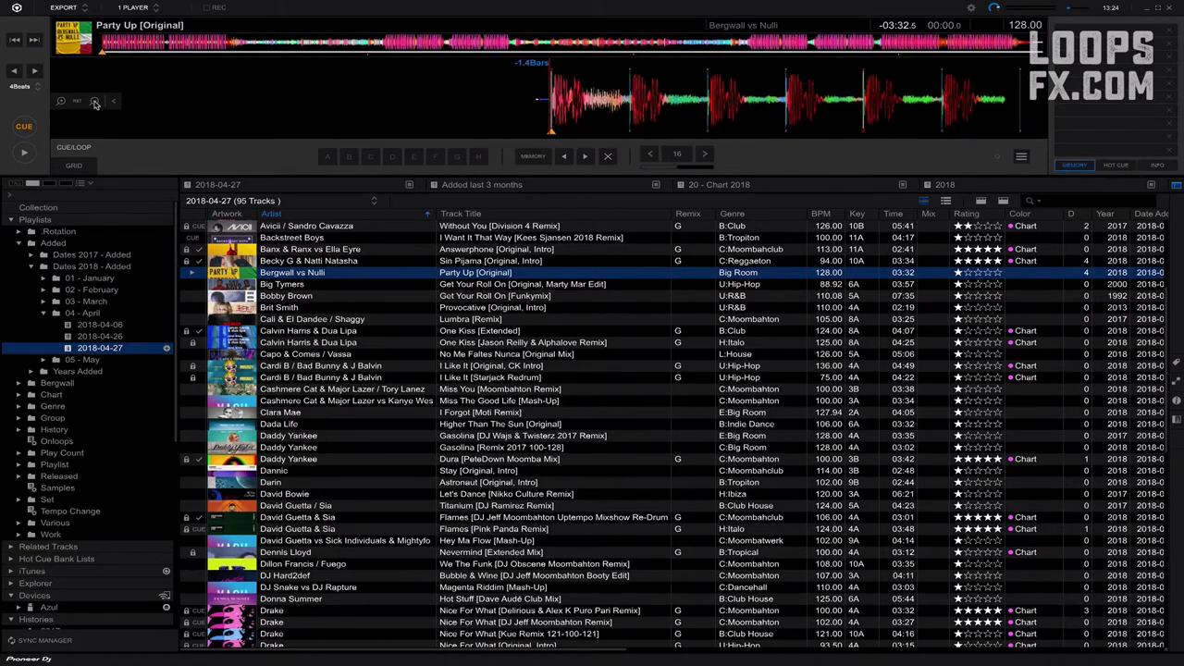
pyautogui.click(77, 103)
pyautogui.click(63, 102)
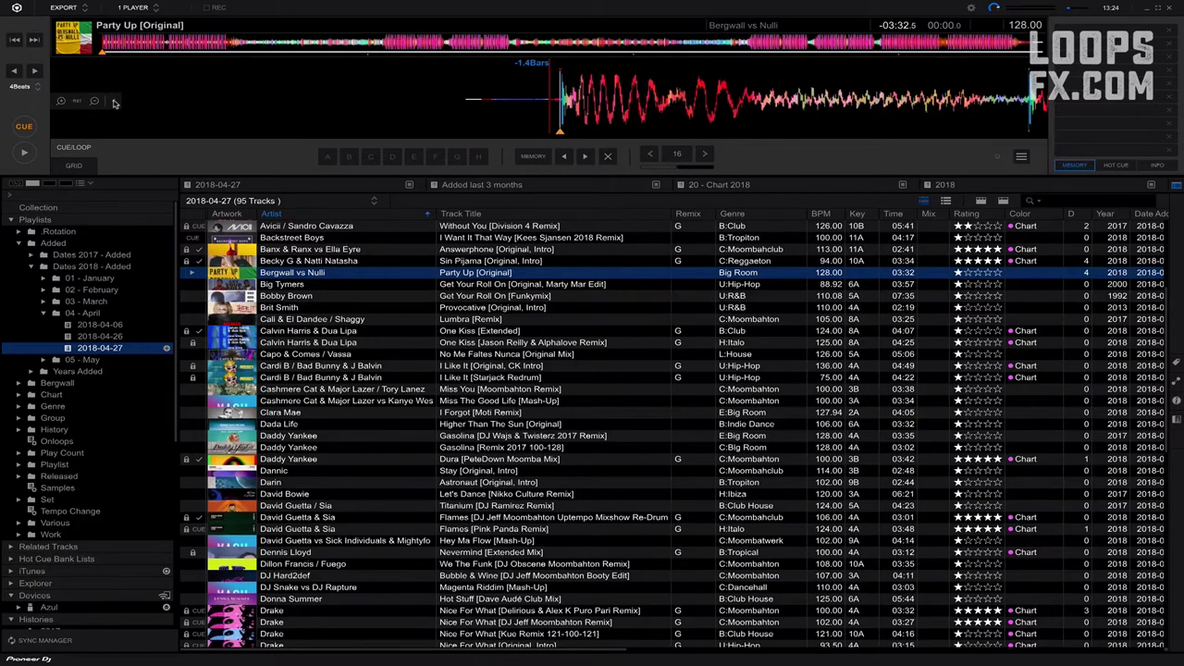
pyautogui.click(115, 102)
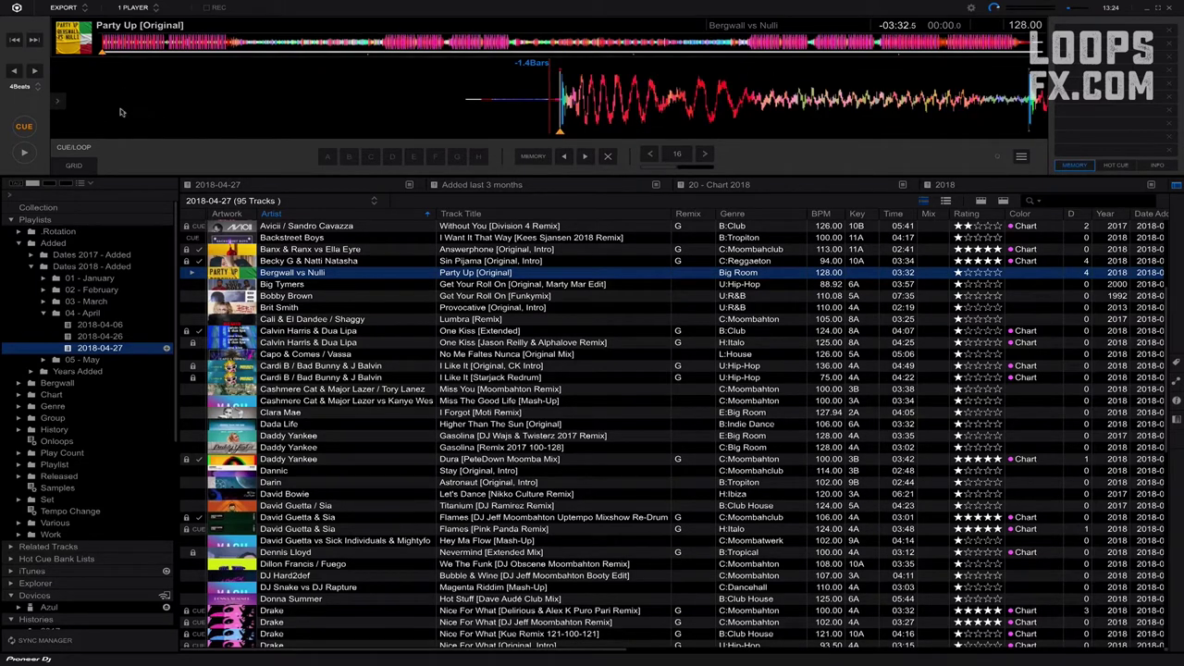
pyautogui.click(61, 104)
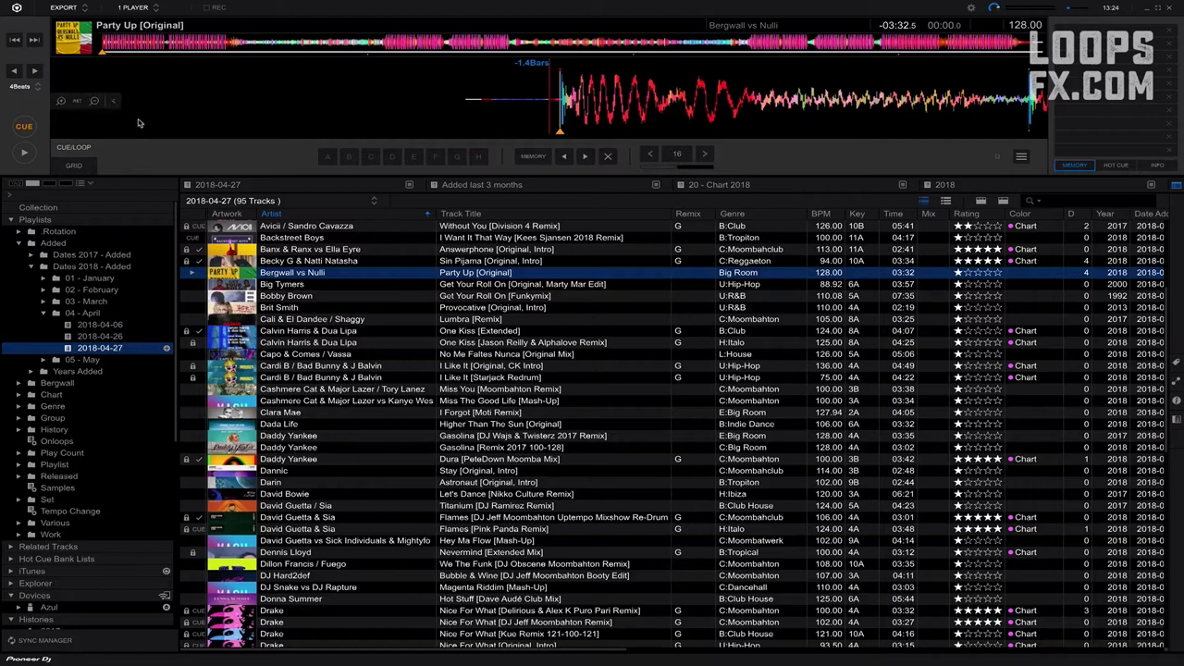
pyautogui.scroll(-3, 637, 100)
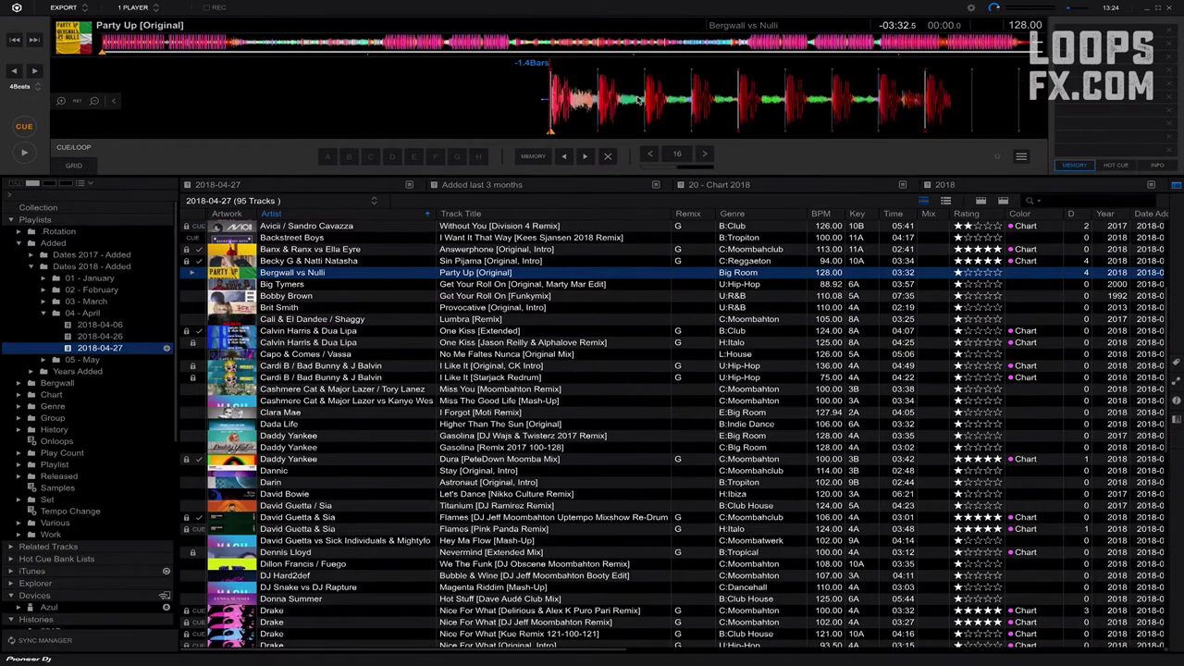
pyautogui.scroll(2, 637, 100)
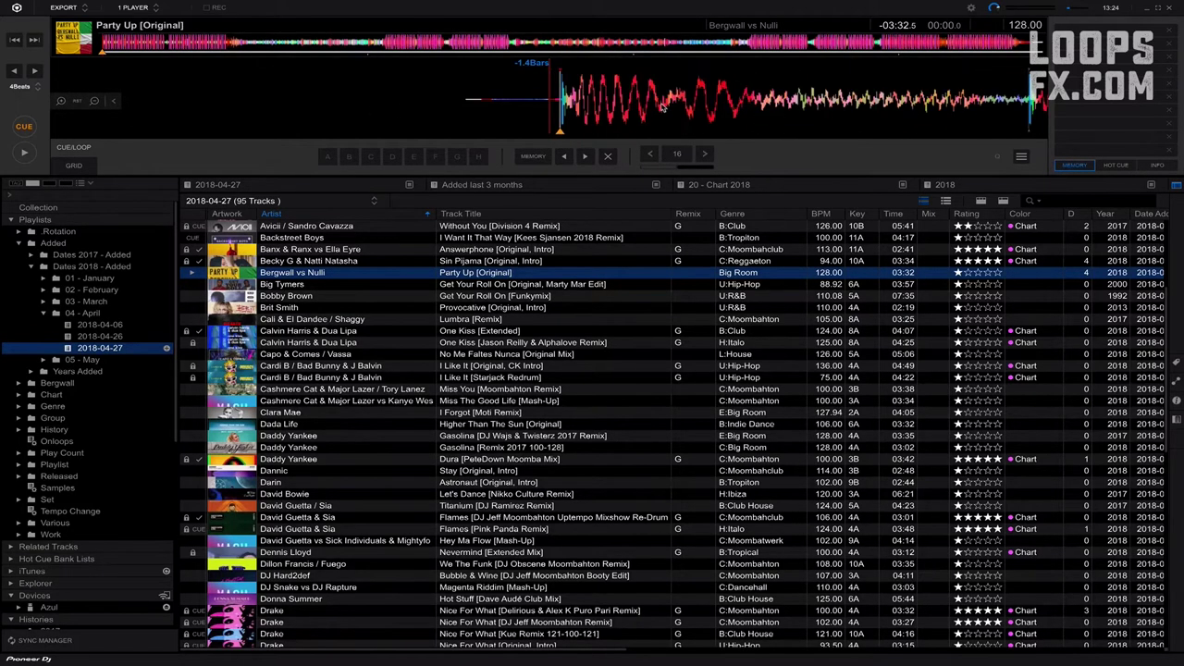
pyautogui.scroll(-2, 661, 107)
# - Open grid editing for Party Up [Original] and shift the whole beatgrid slightly right at the first beat
pyautogui.click(74, 165)
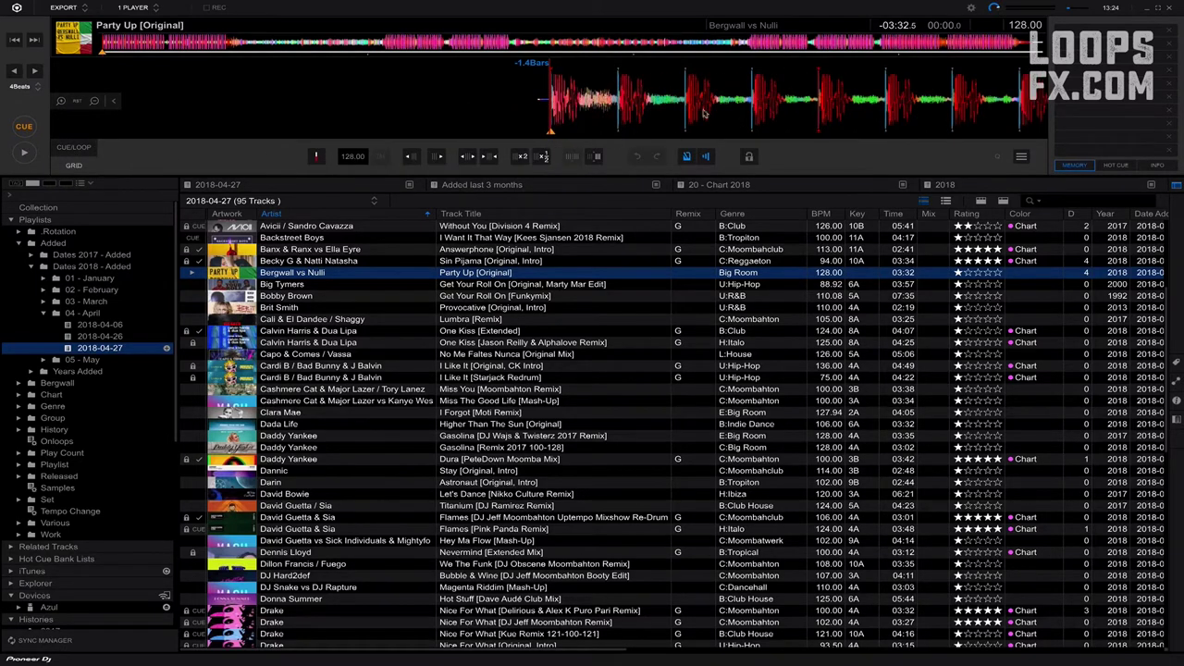
pyautogui.scroll(3, 620, 97)
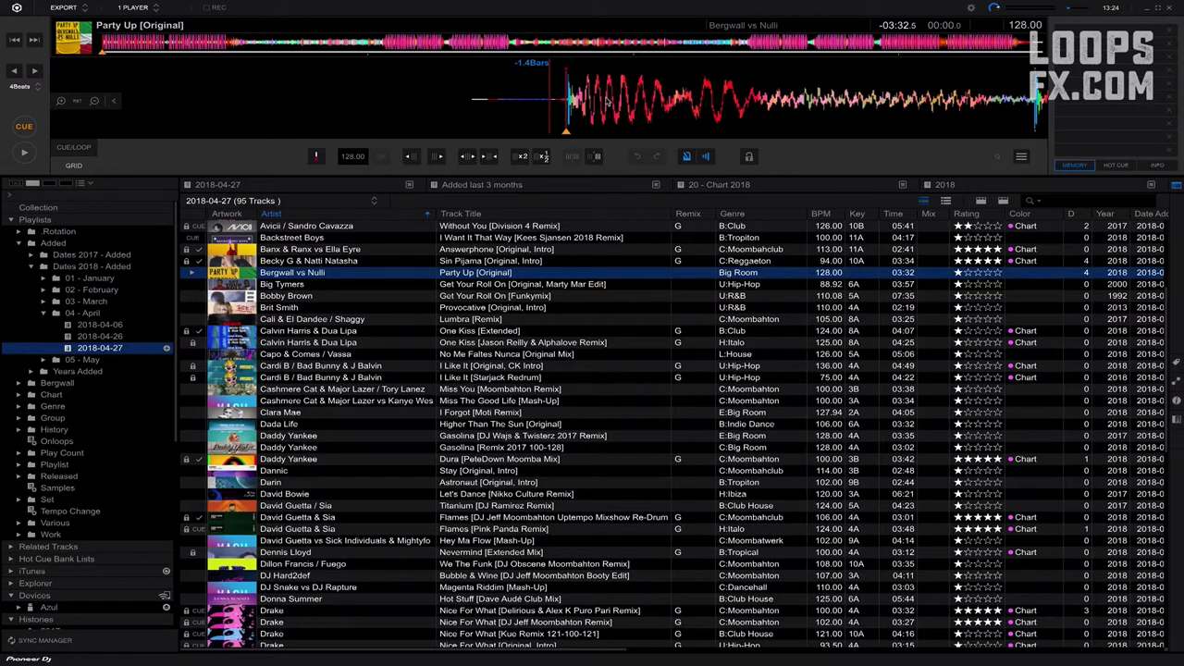
pyautogui.click(437, 157)
pyautogui.moveTo(616, 117)
pyautogui.mouseDown()
pyautogui.moveTo(636, 117)
pyautogui.moveTo(594, 118)
pyautogui.moveTo(625, 117)
pyautogui.mouseUp()
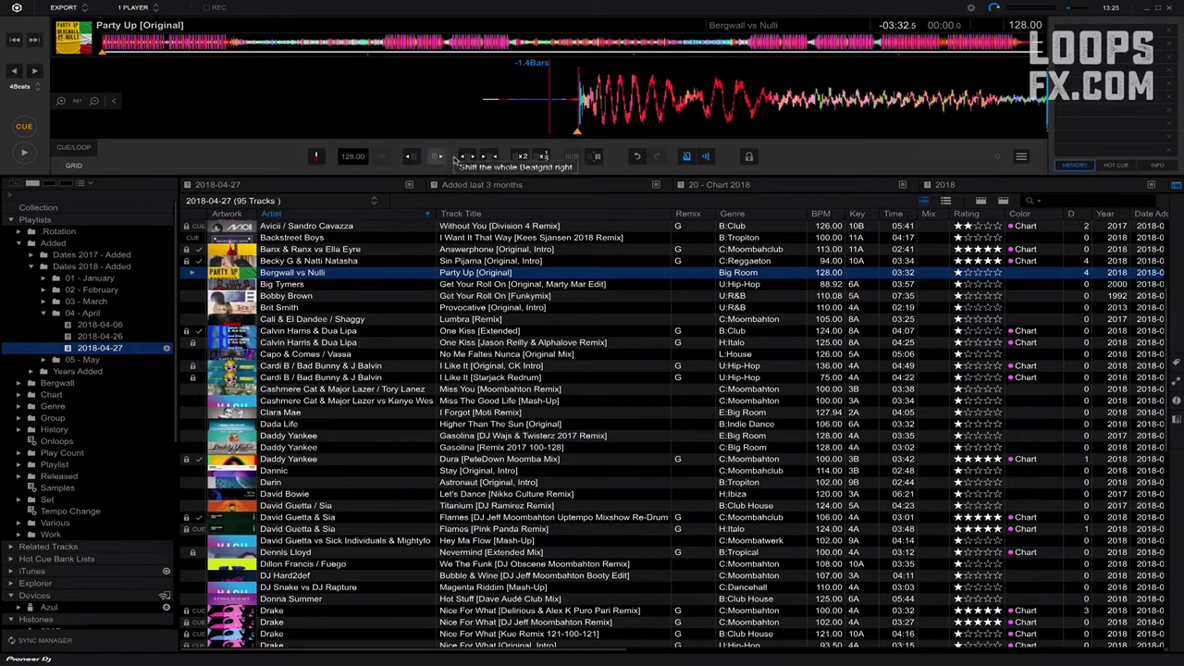
pyautogui.moveTo(688, 124); pyautogui.dragTo(659, 120)
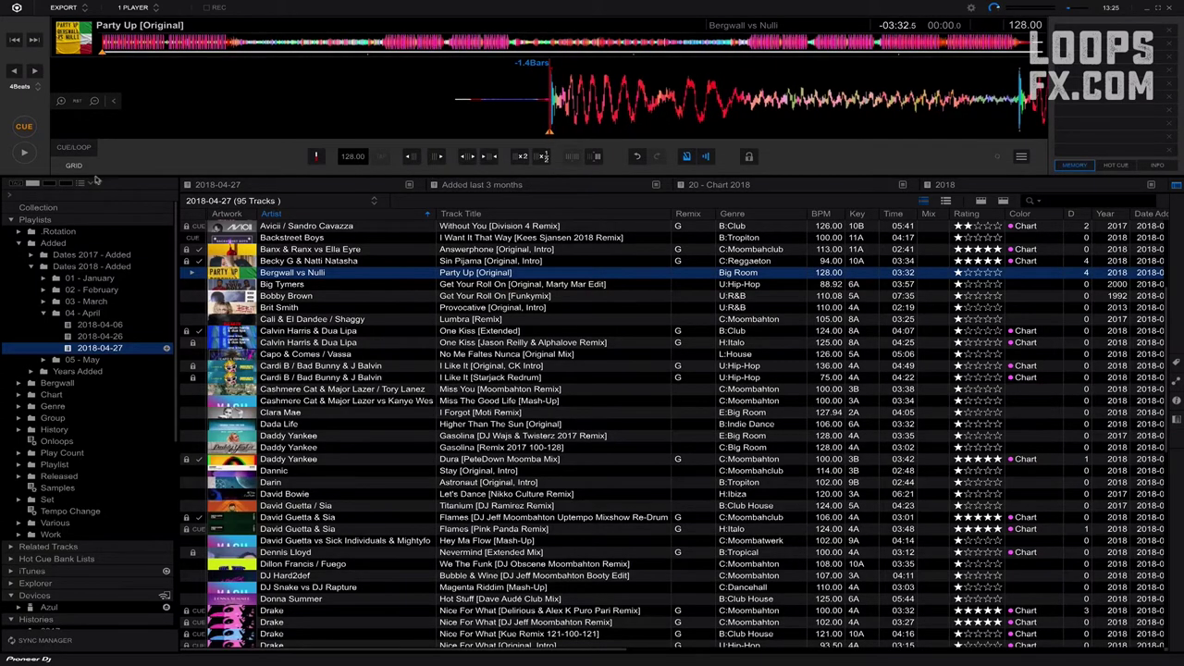
# - Play Party Up [Original] near its start and end to check the beatgrid, and lock the track's analysis
pyautogui.click(25, 154)
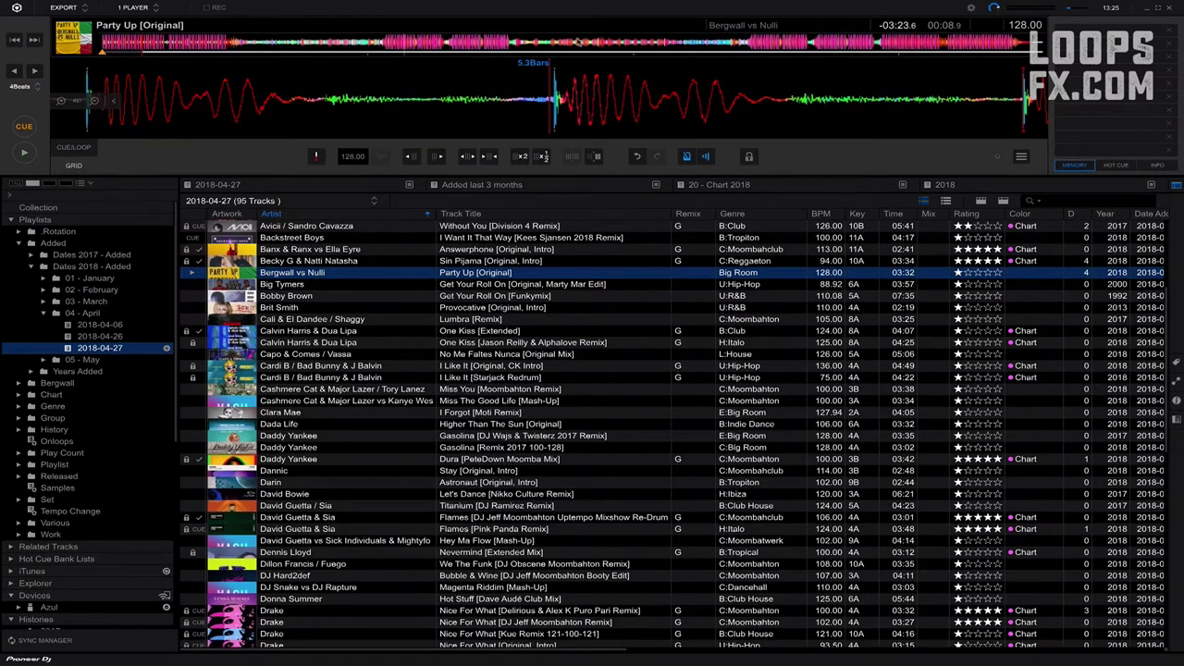
pyautogui.press('space')
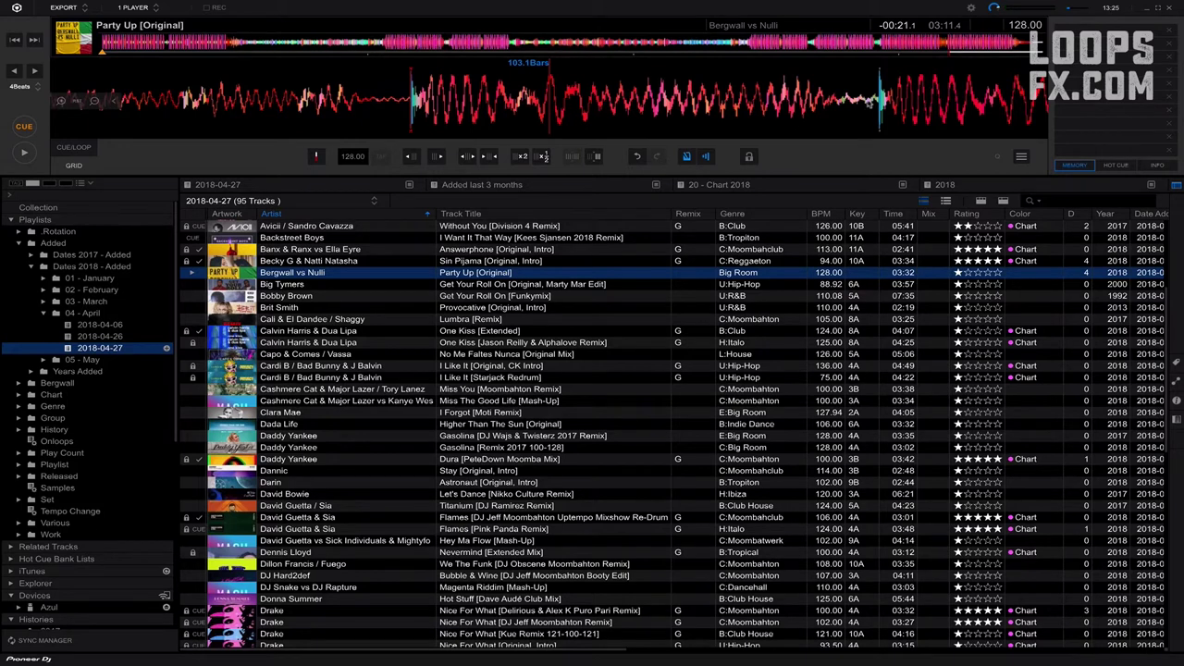
pyautogui.press('space')
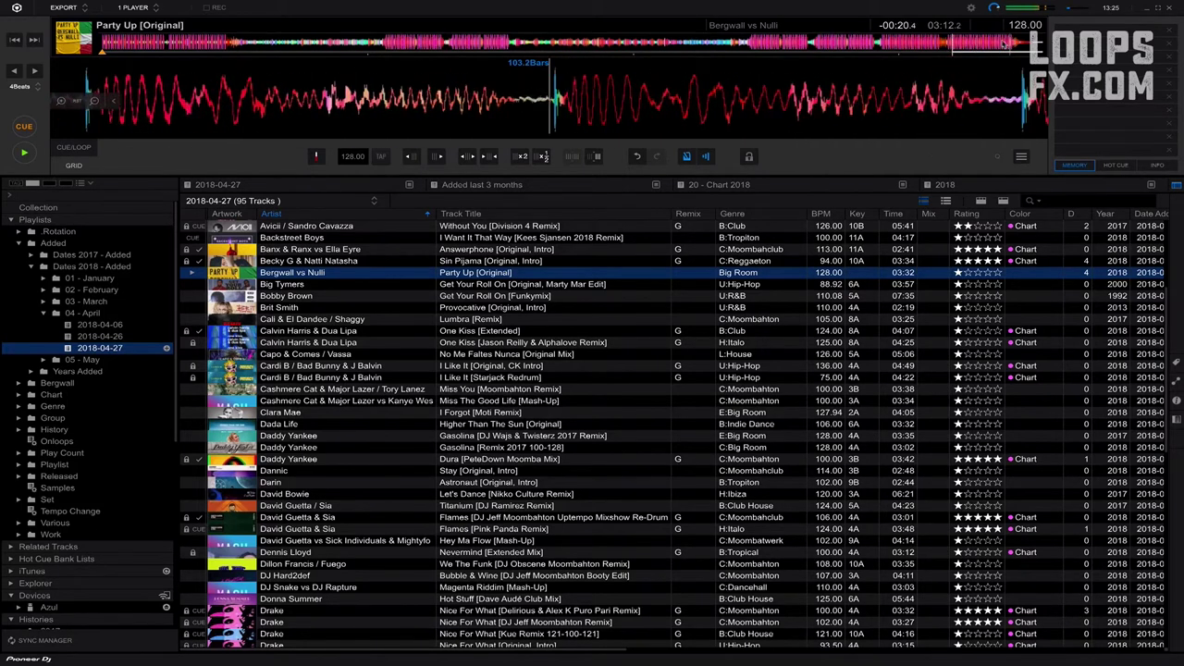
pyautogui.click(999, 43)
pyautogui.press('space')
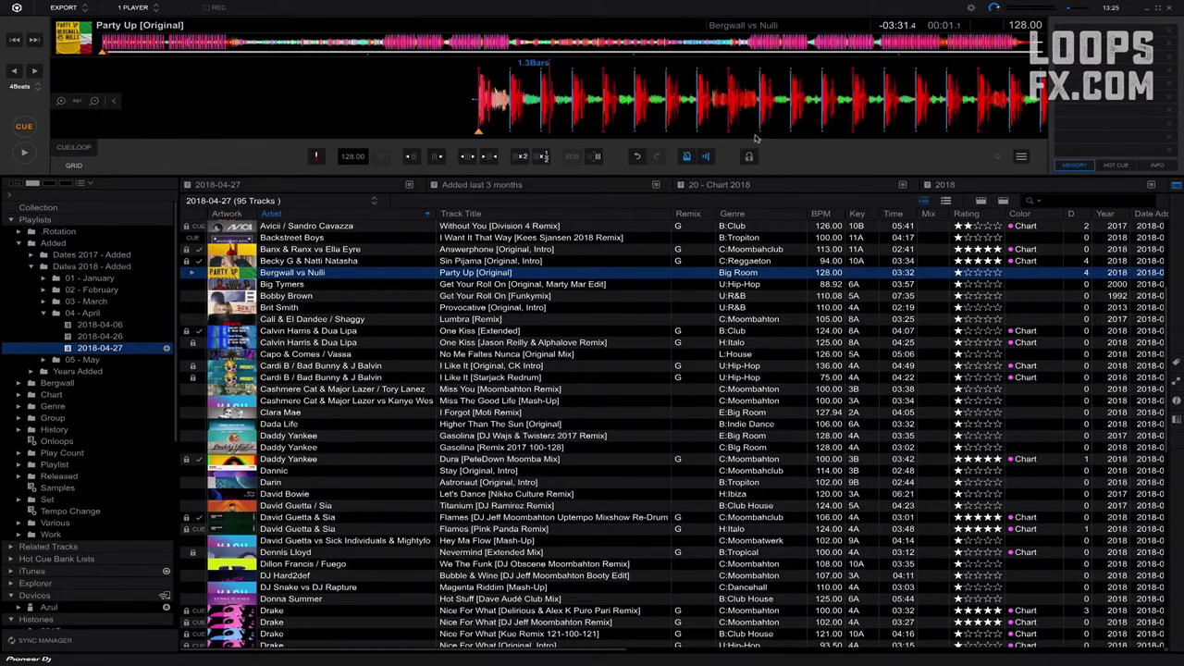
pyautogui.click(751, 158)
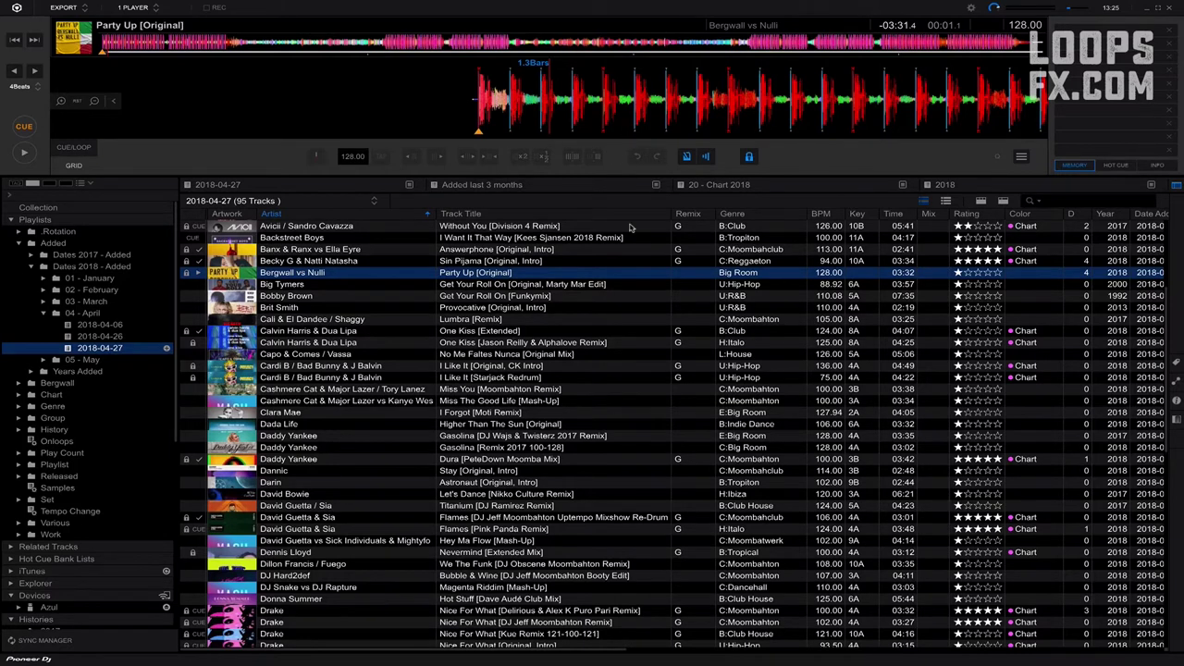
# - Load So Much Love [Club Breakerz Moomba Edit] into the player and line up its first beat with the playhead
pyautogui.scroll(5, 519, 343)
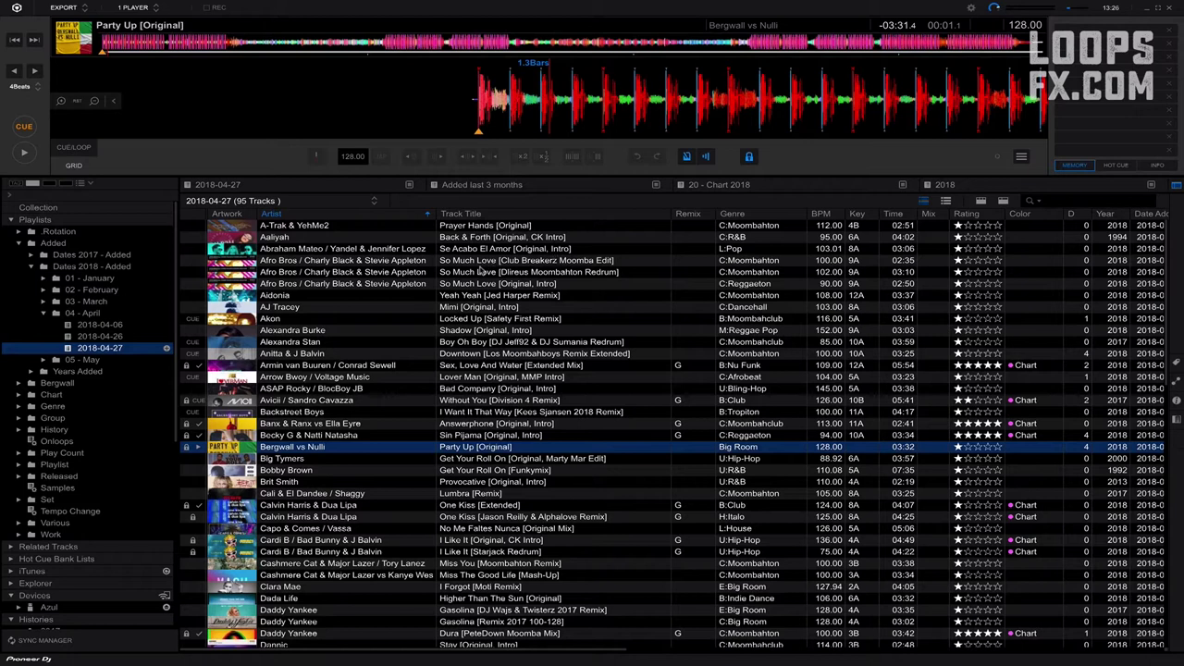
pyautogui.moveTo(498, 260); pyautogui.dragTo(506, 125)
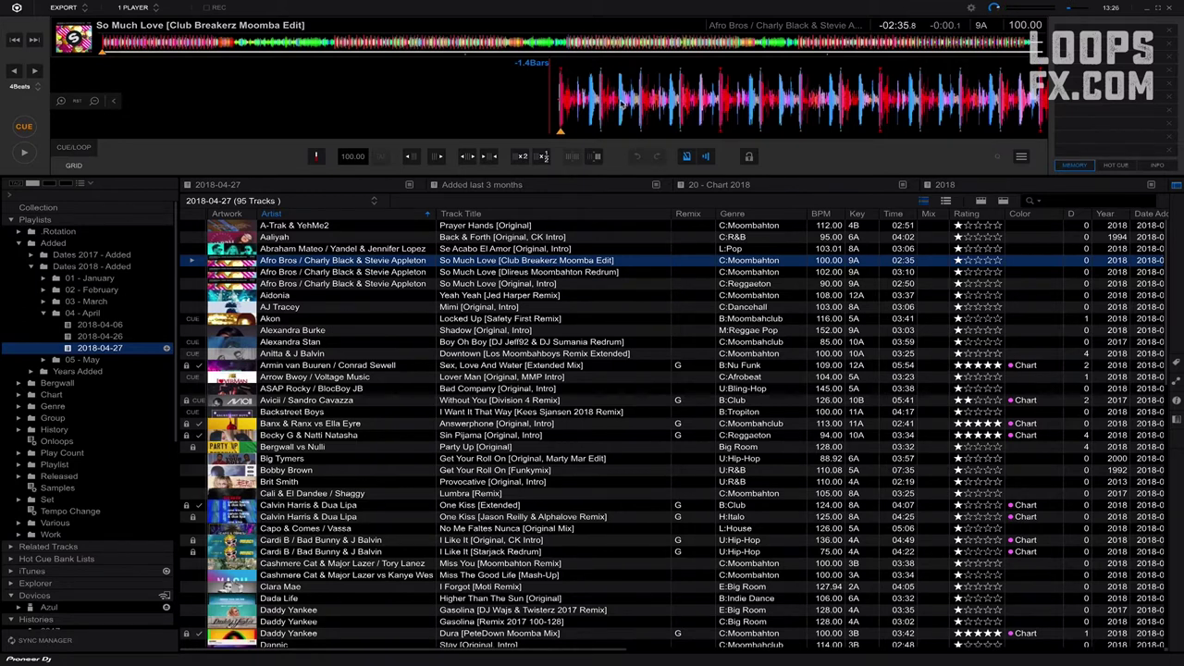
pyautogui.scroll(8, 621, 103)
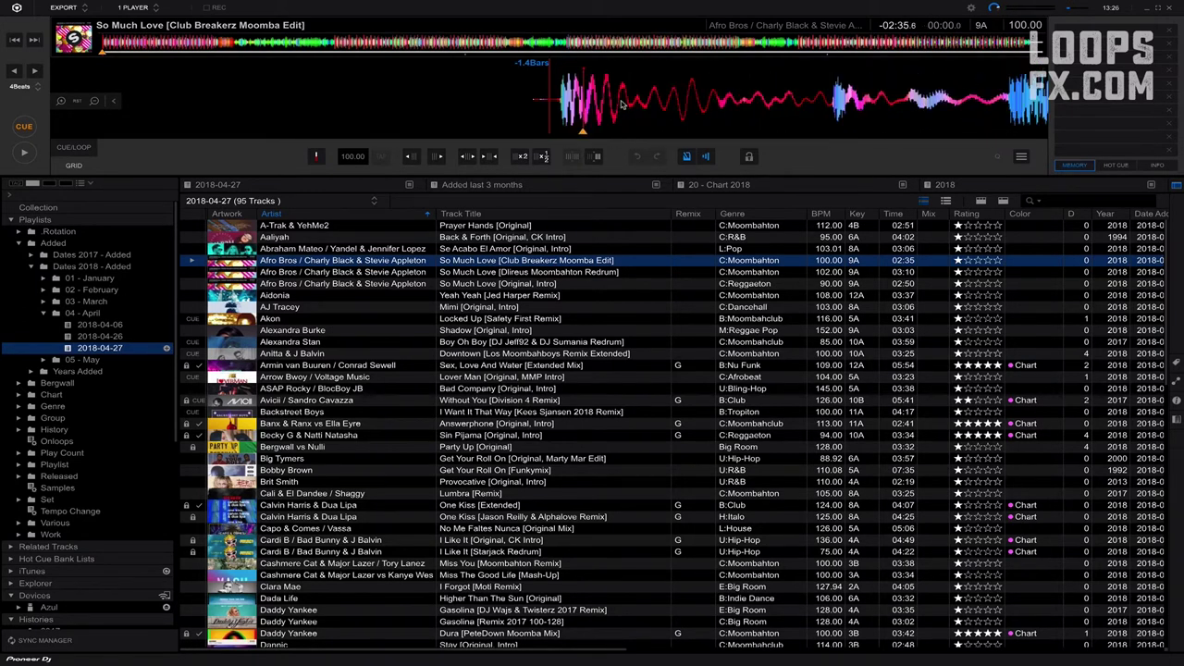
pyautogui.moveTo(622, 101); pyautogui.dragTo(609, 104)
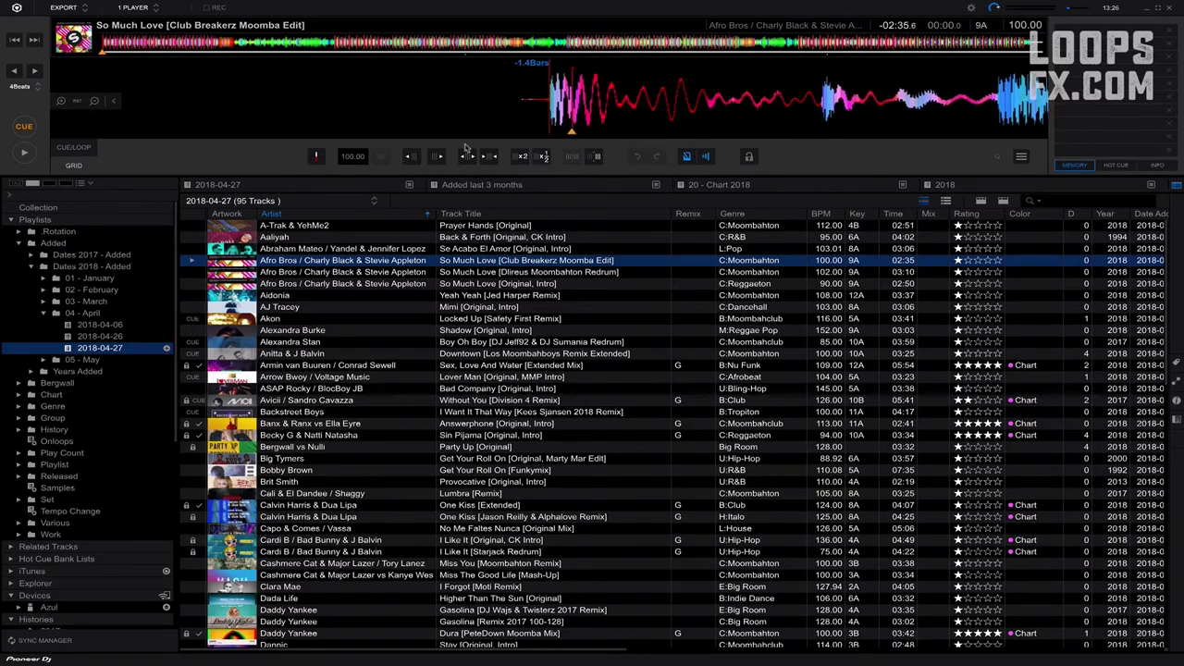
# - Shift the whole beatgrid of So Much Love [Club Breakerz Moomba Edit] left in small increments to the start of the first beat
pyautogui.click(410, 157)
pyautogui.click(409, 157)
pyautogui.click(410, 157)
pyautogui.click(409, 157)
pyautogui.click(410, 157)
pyautogui.click(412, 157)
pyautogui.click(412, 159)
pyautogui.click(413, 159)
pyautogui.moveTo(609, 90)
pyautogui.mouseDown()
pyautogui.moveTo(747, 91)
pyautogui.moveTo(596, 101)
pyautogui.mouseUp()
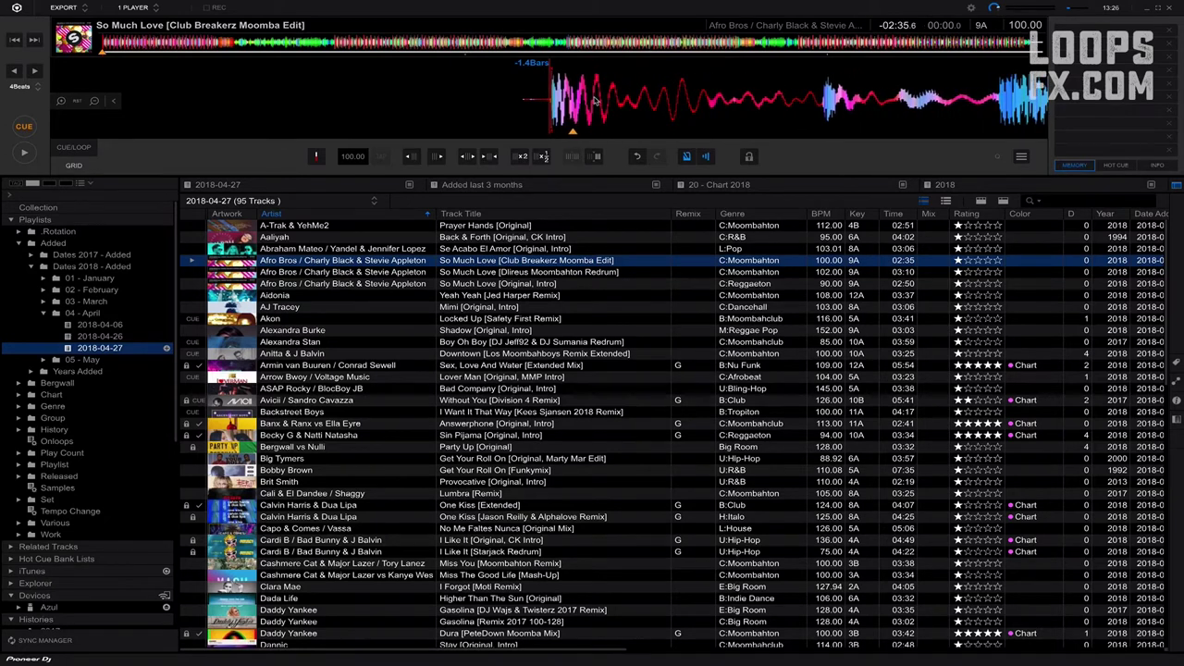
# - Play So Much Love [Club Breakerz Moomba Edit] at its start, middle and end to check the beatgrid, and lock the track's analysis
pyautogui.scroll(-1, 595, 101)
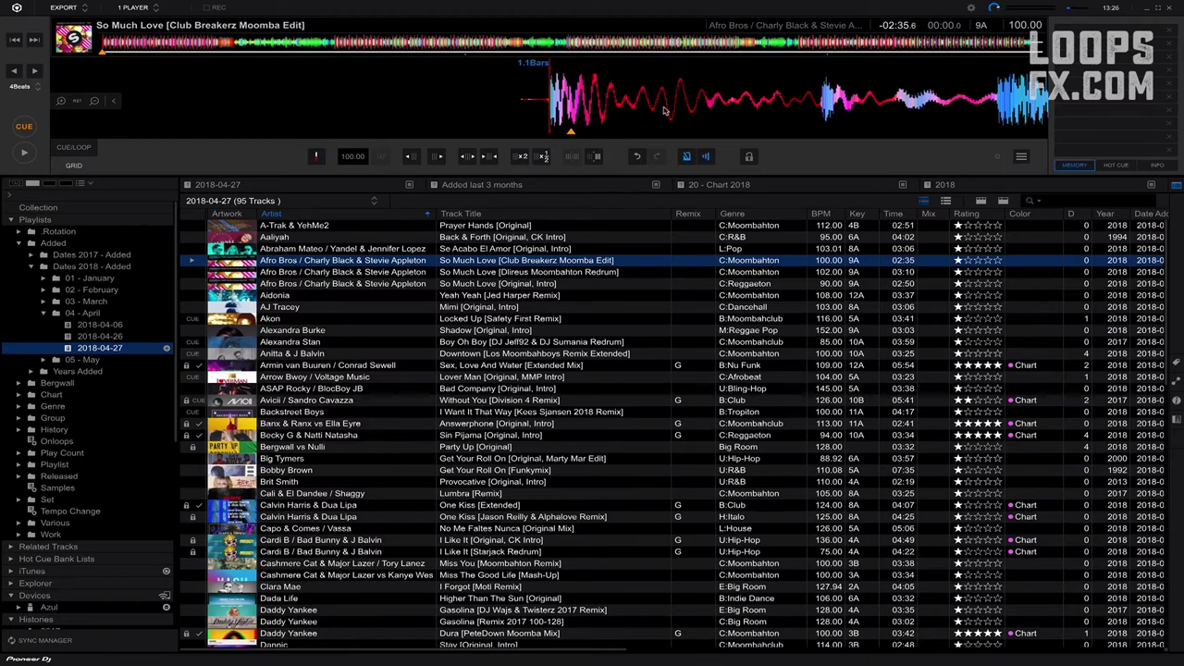
pyautogui.press('space')
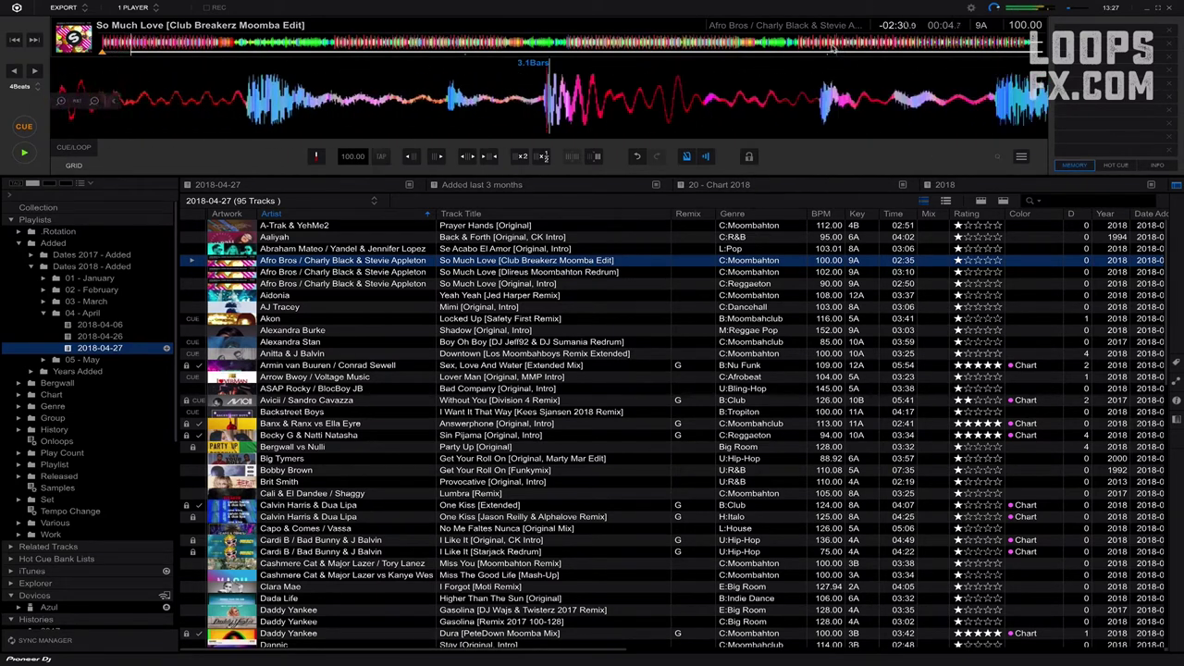
pyautogui.click(953, 44)
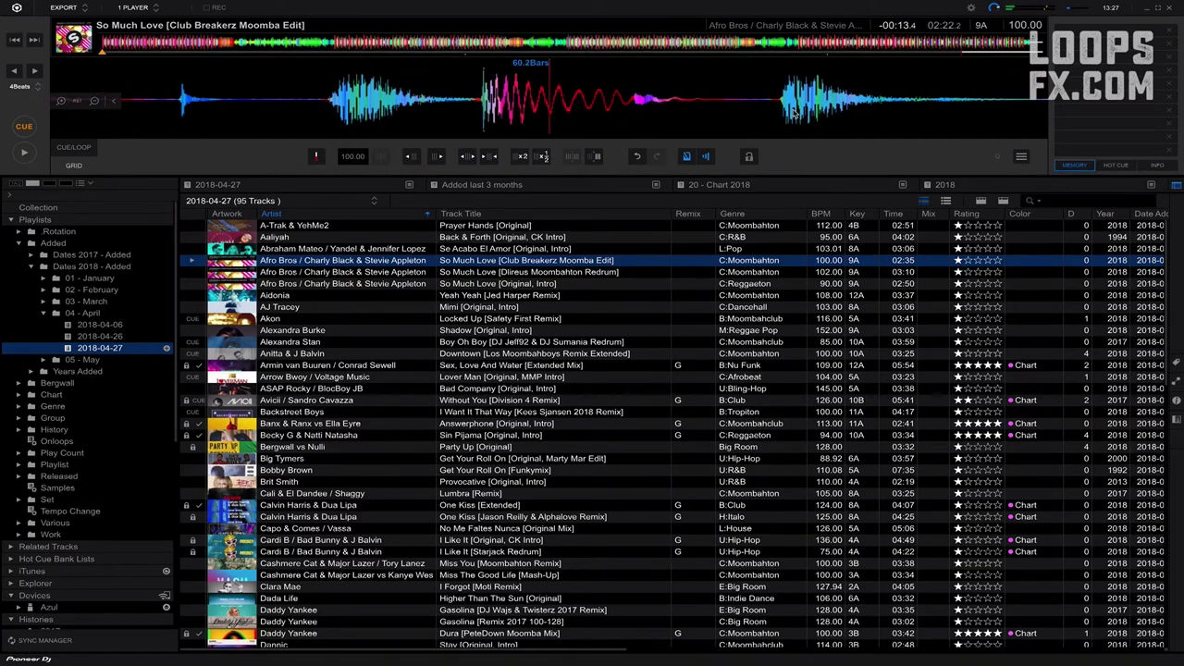
pyautogui.press('space')
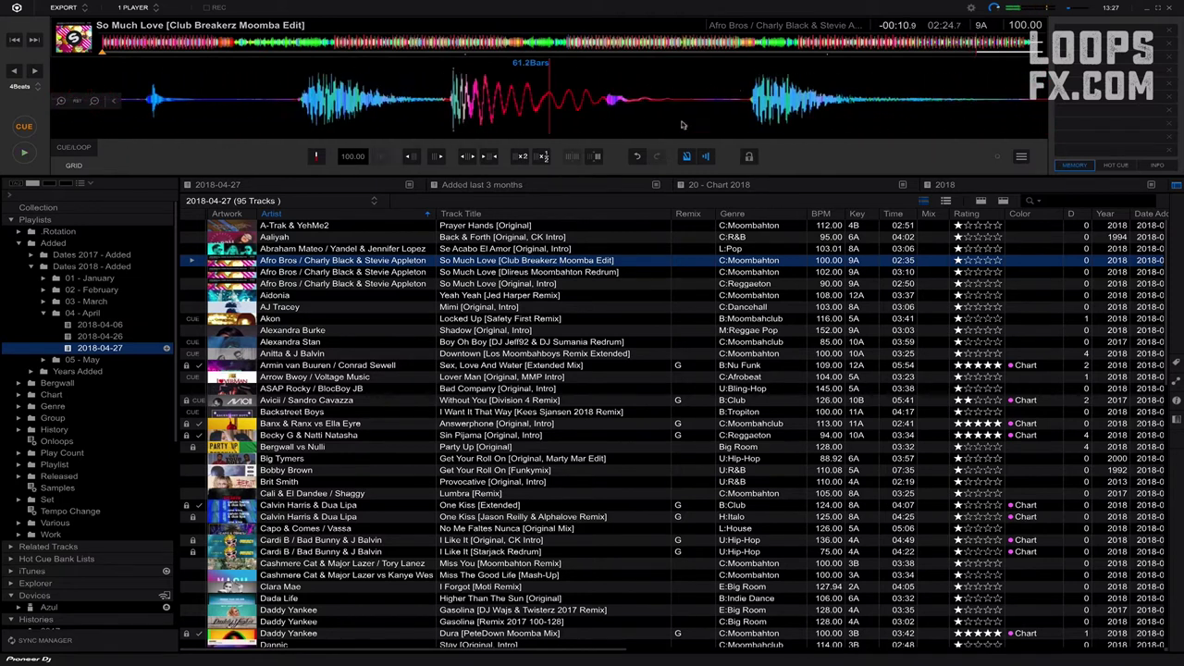
pyautogui.click(586, 43)
pyautogui.click(661, 43)
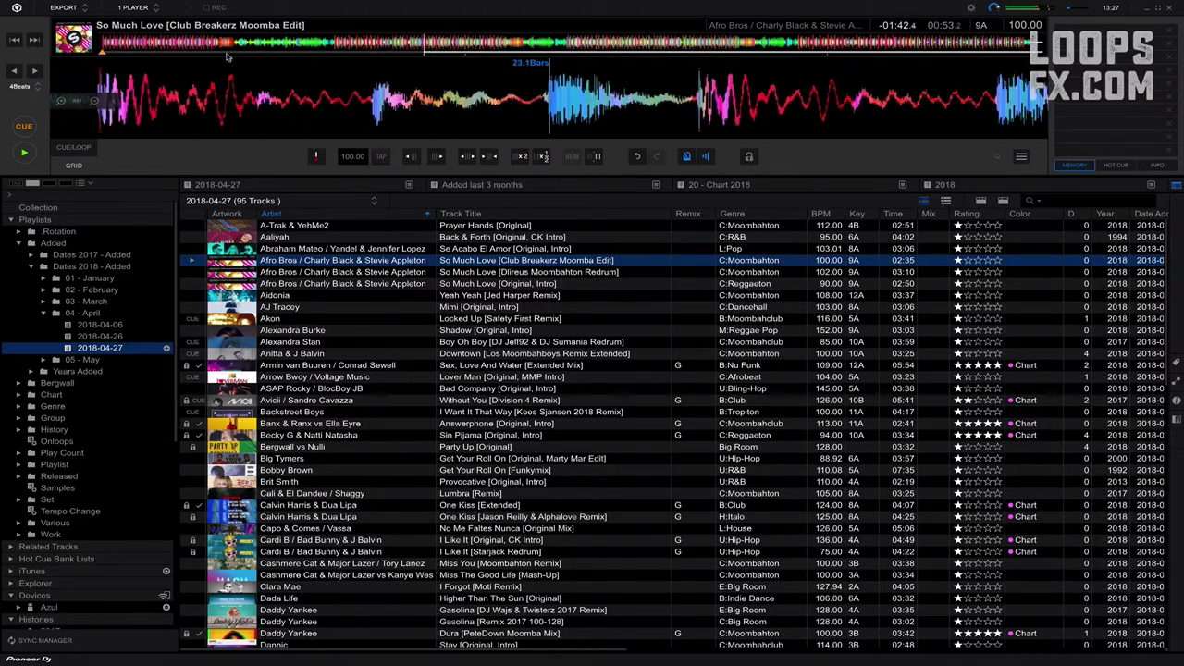
pyautogui.click(183, 42)
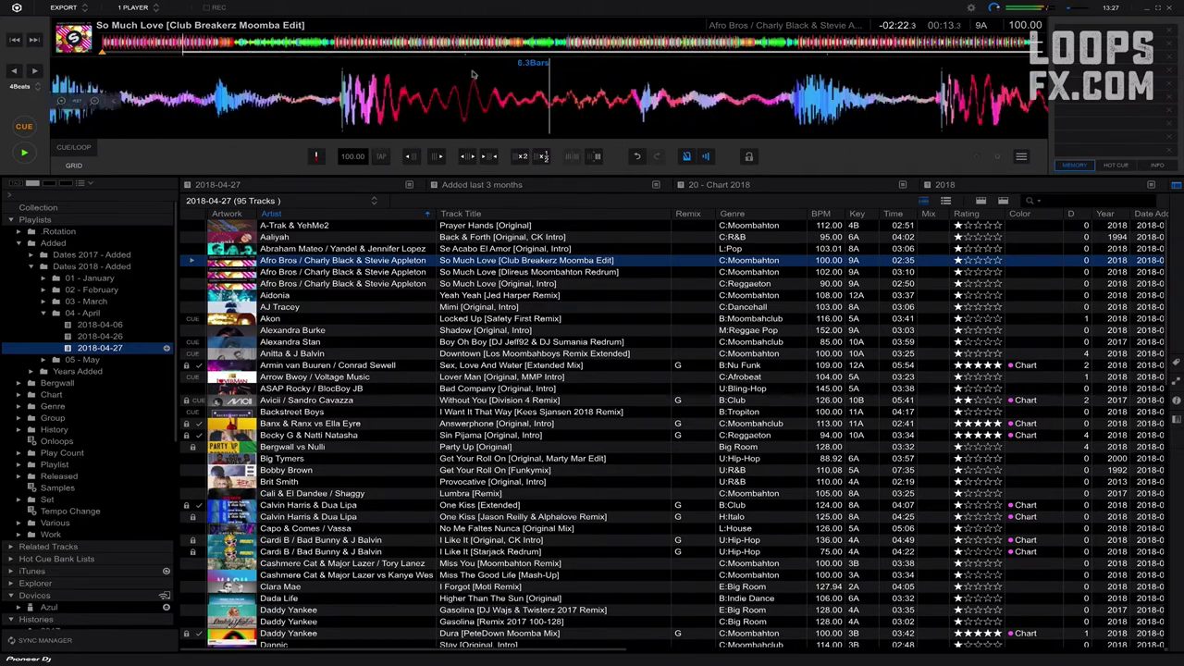
pyautogui.click(749, 156)
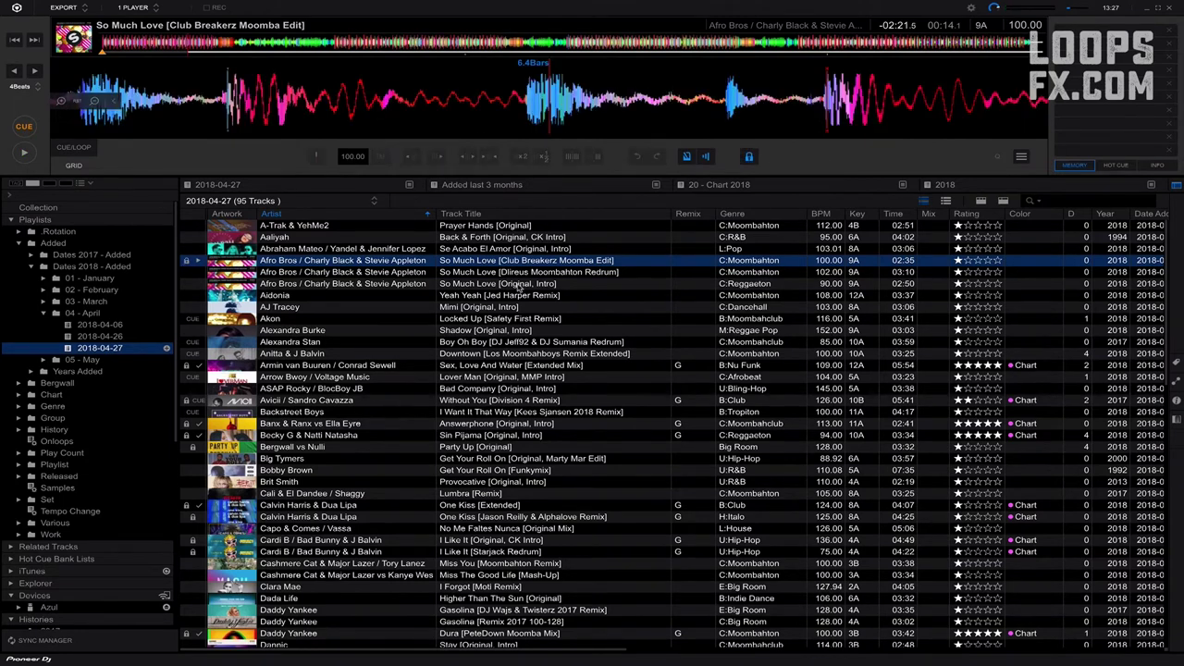
# - Load Higher Than The Sun [Original] into the player and line up its first beat with the playhead
pyautogui.scroll(-1, 518, 285)
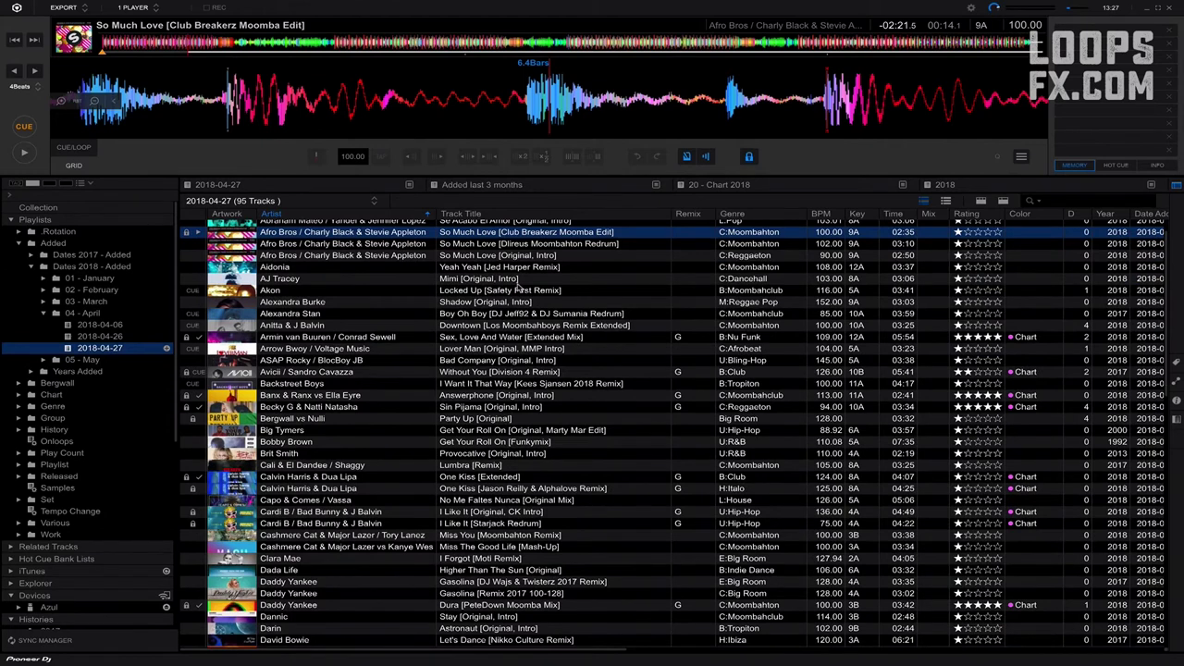
pyautogui.scroll(-1, 518, 291)
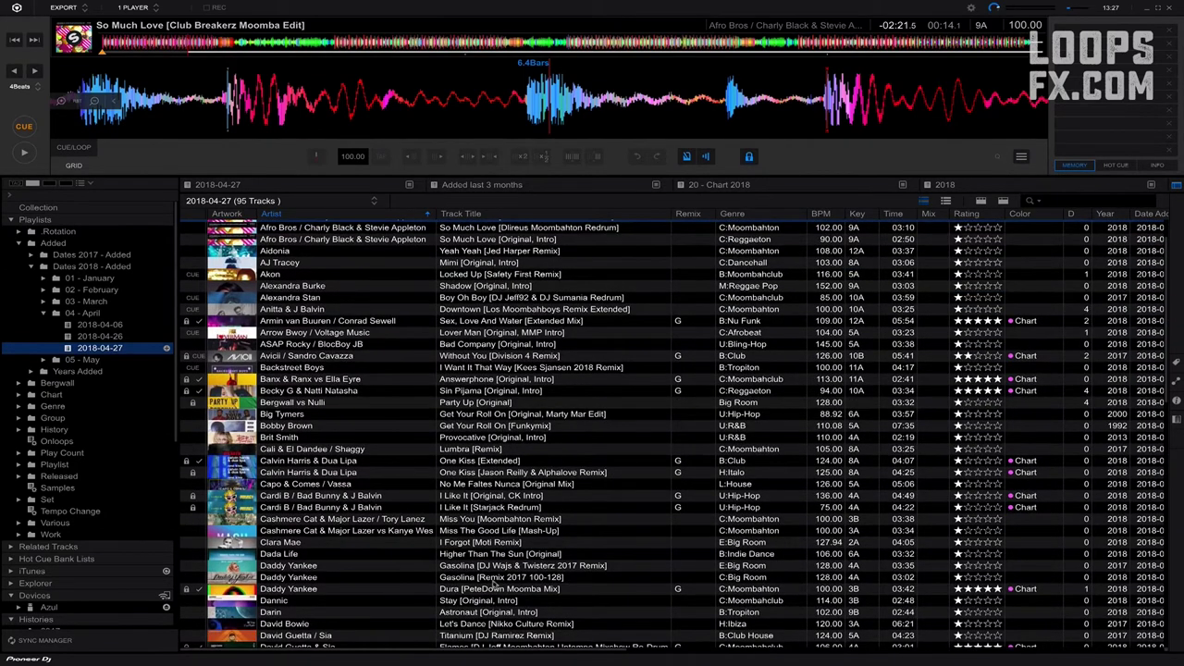
pyautogui.click(470, 556)
pyautogui.moveTo(626, 394); pyautogui.dragTo(399, 121)
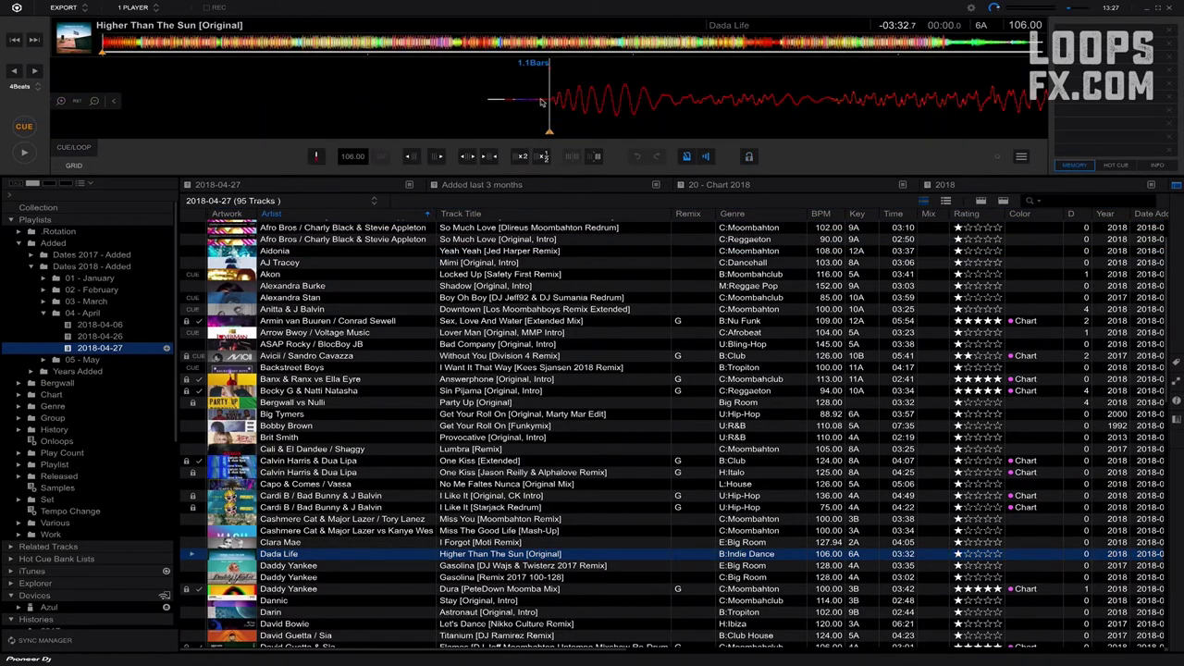
pyautogui.moveTo(547, 103); pyautogui.dragTo(591, 109)
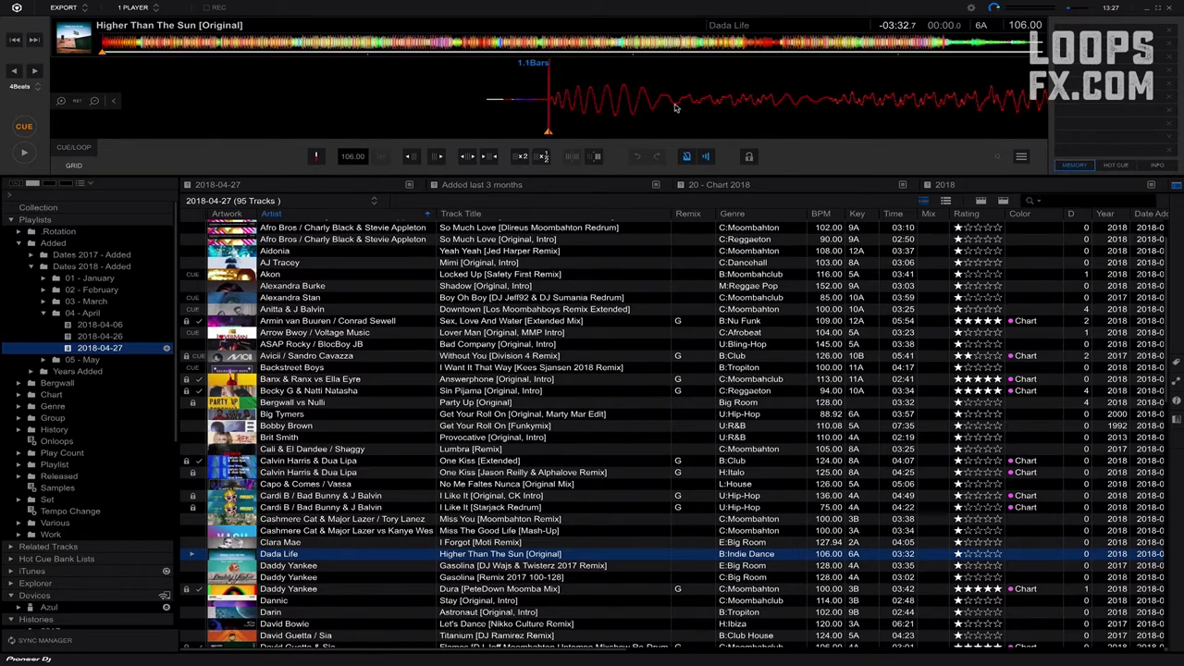
# - Shift the whole beatgrid of Higher Than The Sun [Original] slightly left at the start of bar 9, and play on from there
pyautogui.press('space')
pyautogui.click(174, 44)
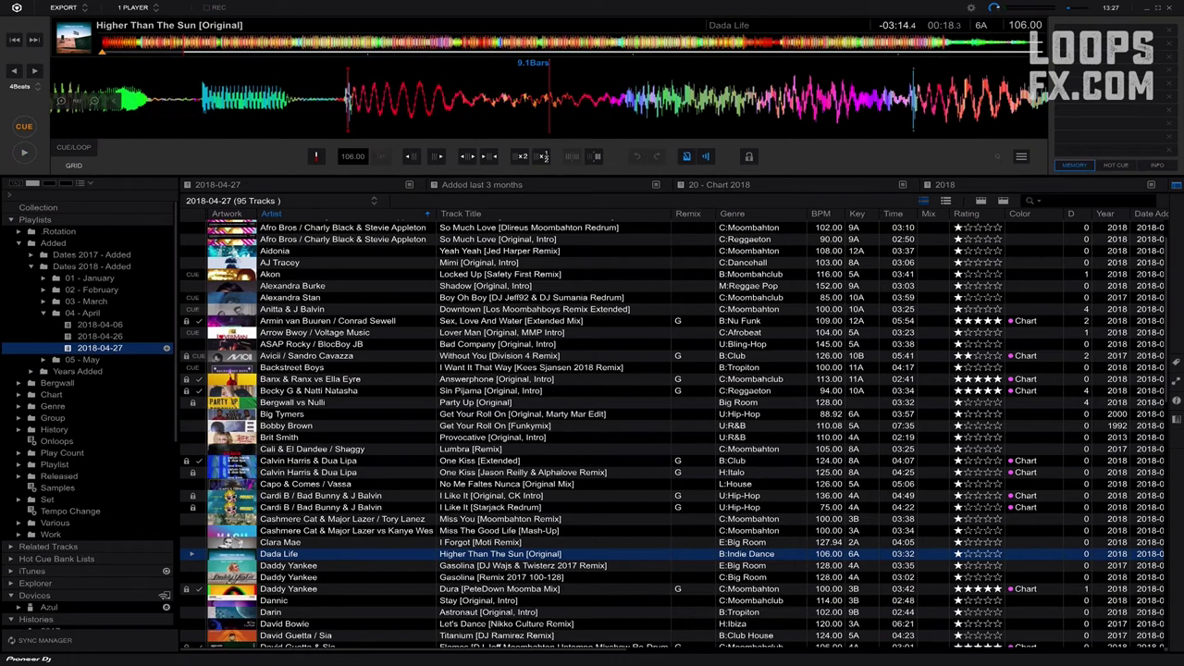
pyautogui.moveTo(504, 100); pyautogui.dragTo(554, 100)
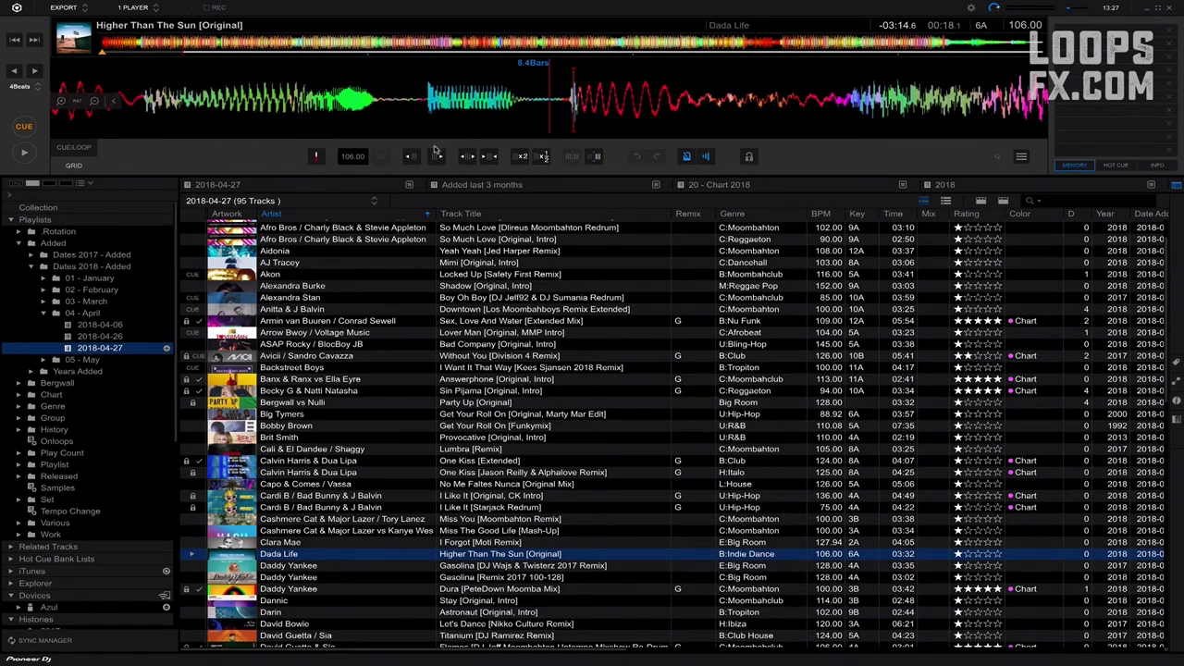
pyautogui.click(419, 154)
pyautogui.press('space')
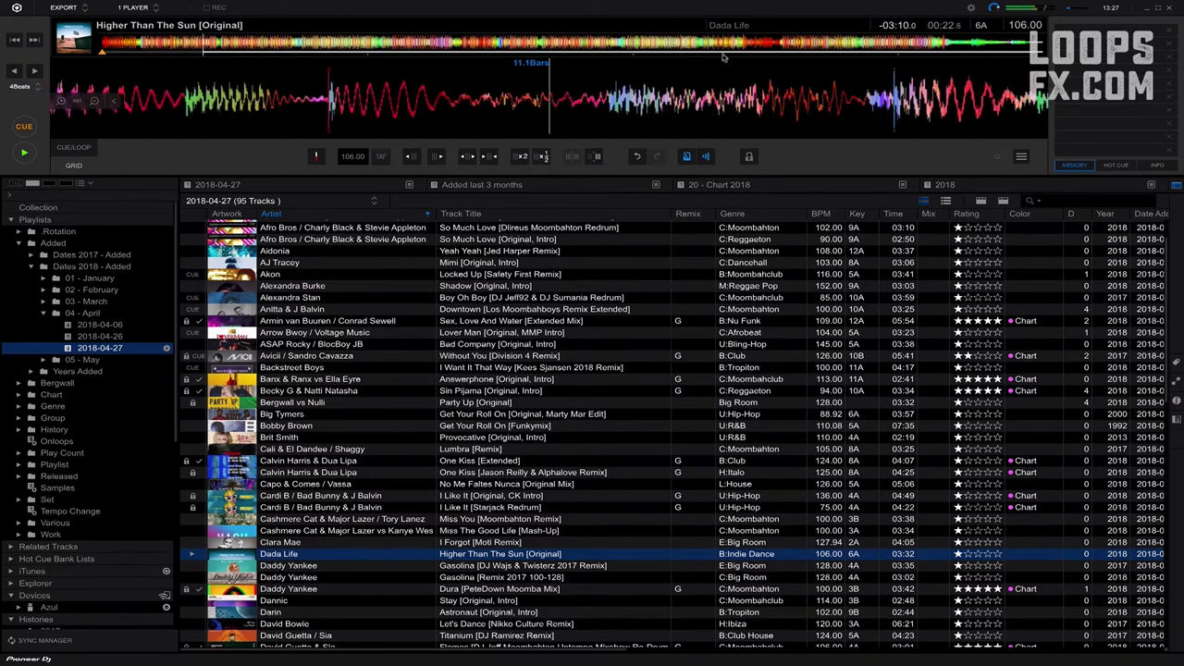
# - Compare the beatgrid of Higher Than The Sun [Original] with its beats in the middle, near bar 81 and around bar 11
pyautogui.click(642, 52)
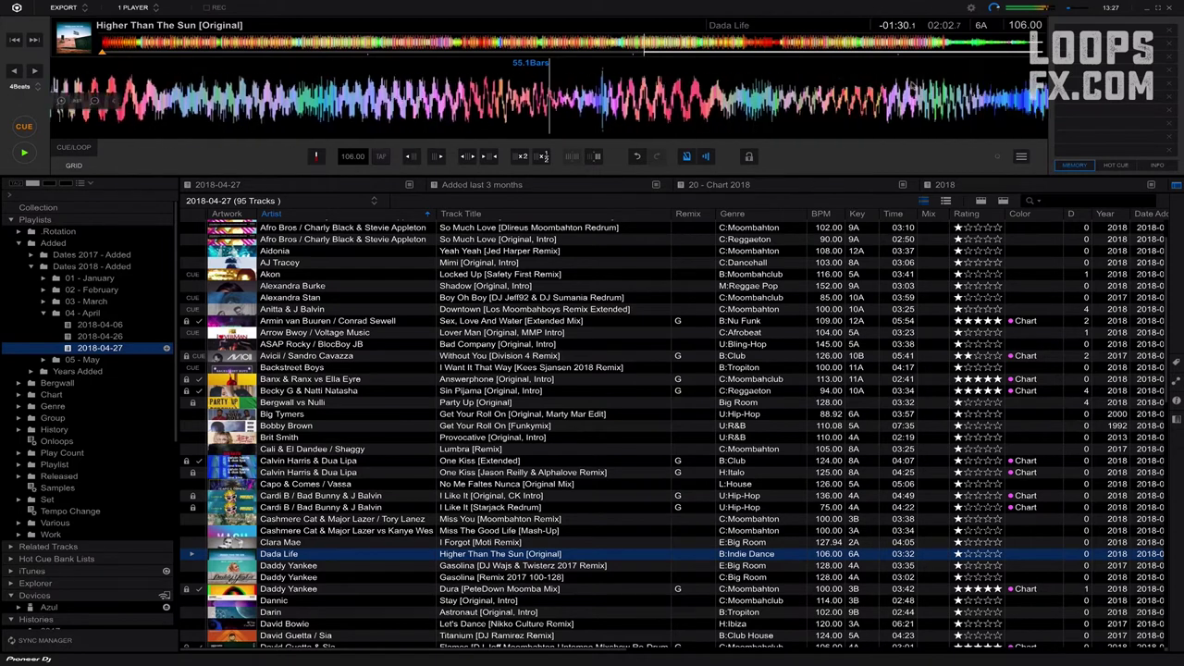
pyautogui.click(902, 52)
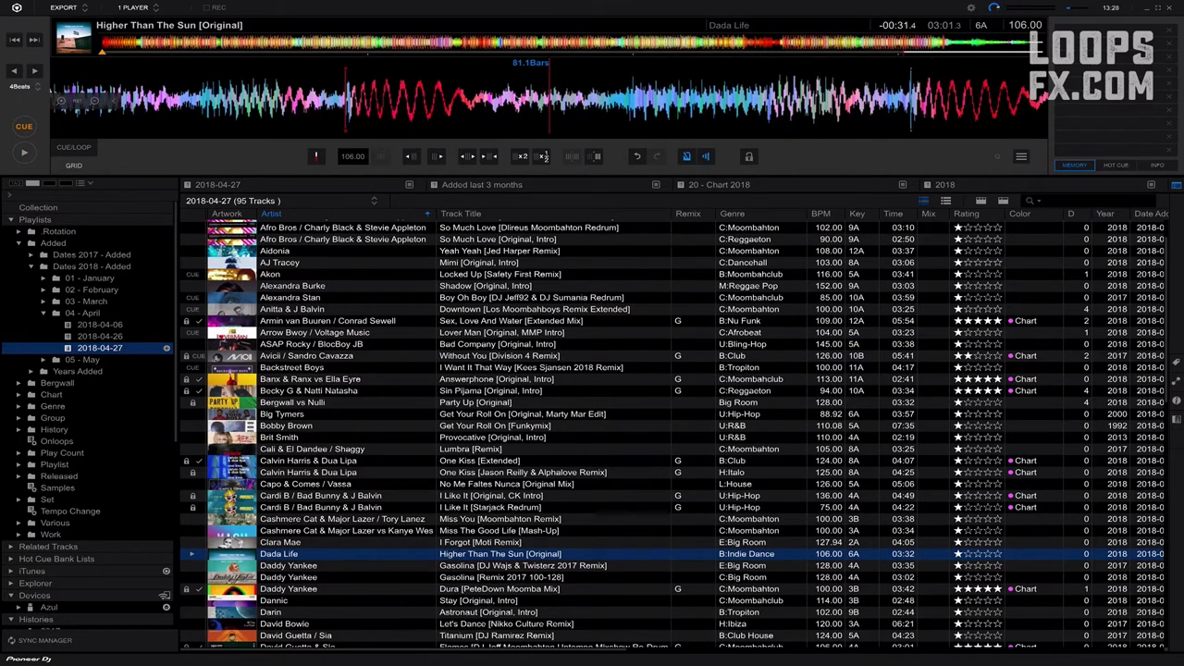
pyautogui.moveTo(412, 96); pyautogui.dragTo(654, 90)
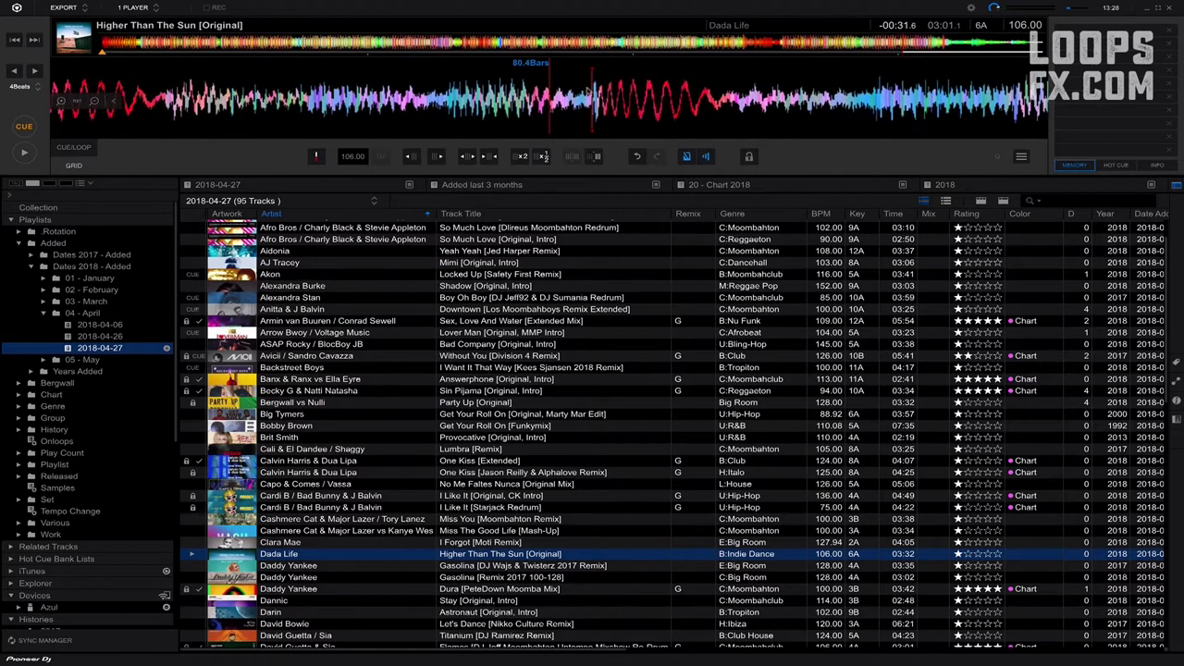
pyautogui.click(207, 44)
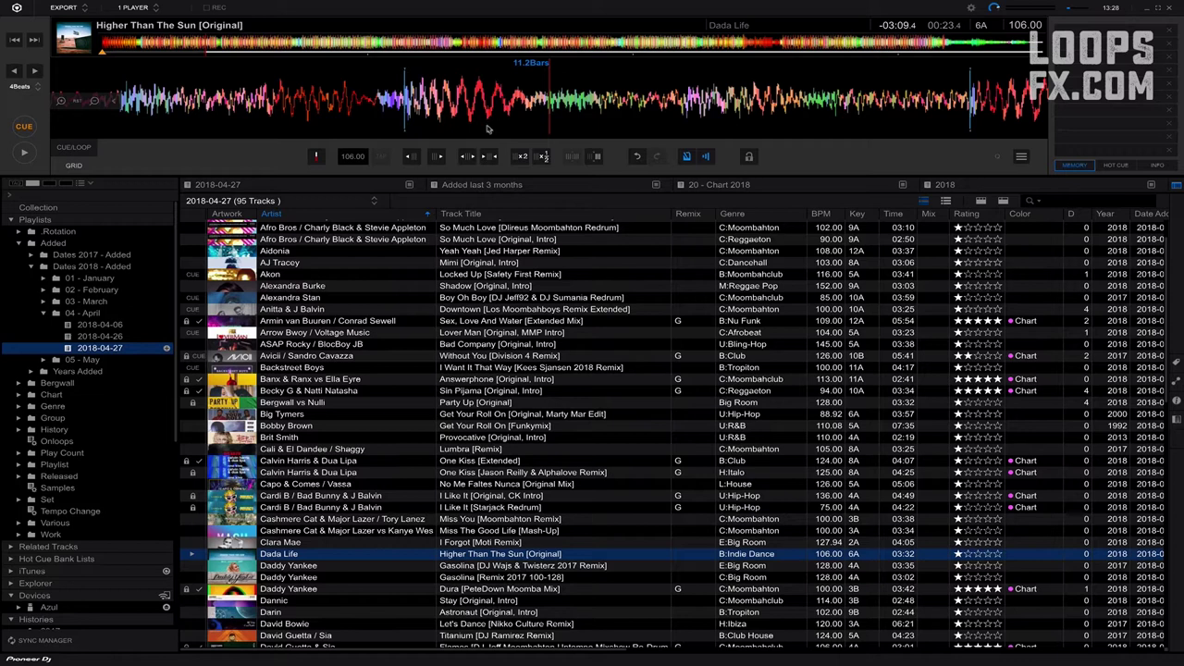
pyautogui.moveTo(579, 101); pyautogui.dragTo(826, 103)
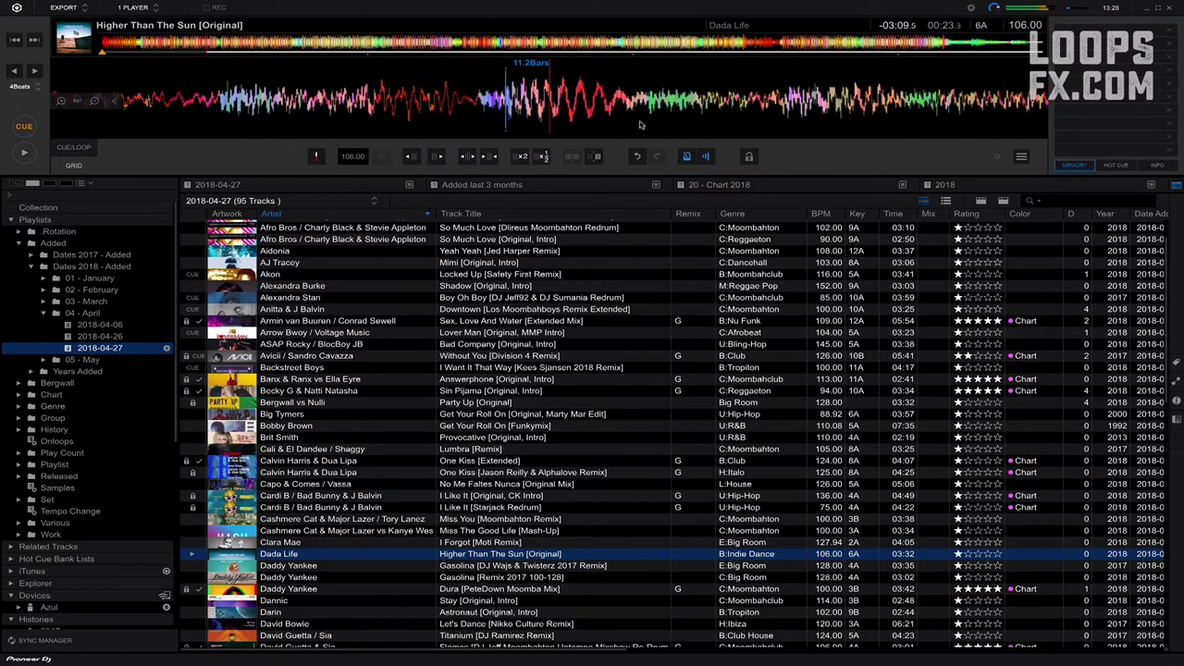
pyautogui.moveTo(719, 120); pyautogui.dragTo(483, 108)
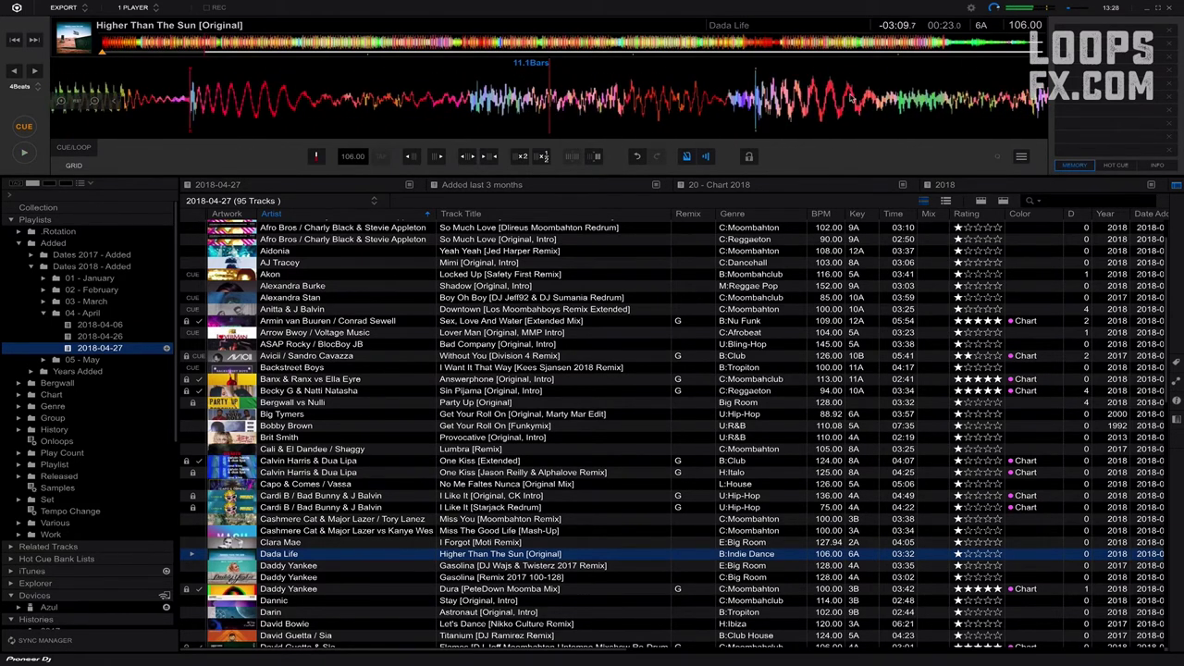
pyautogui.press('space')
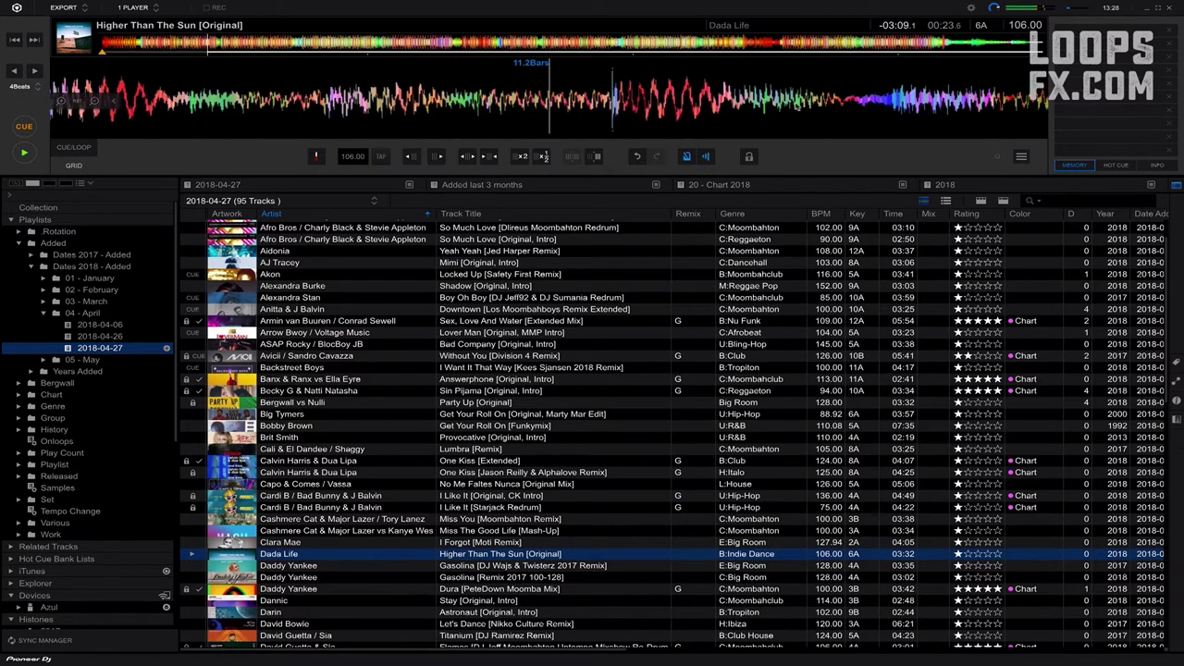
pyautogui.press('space')
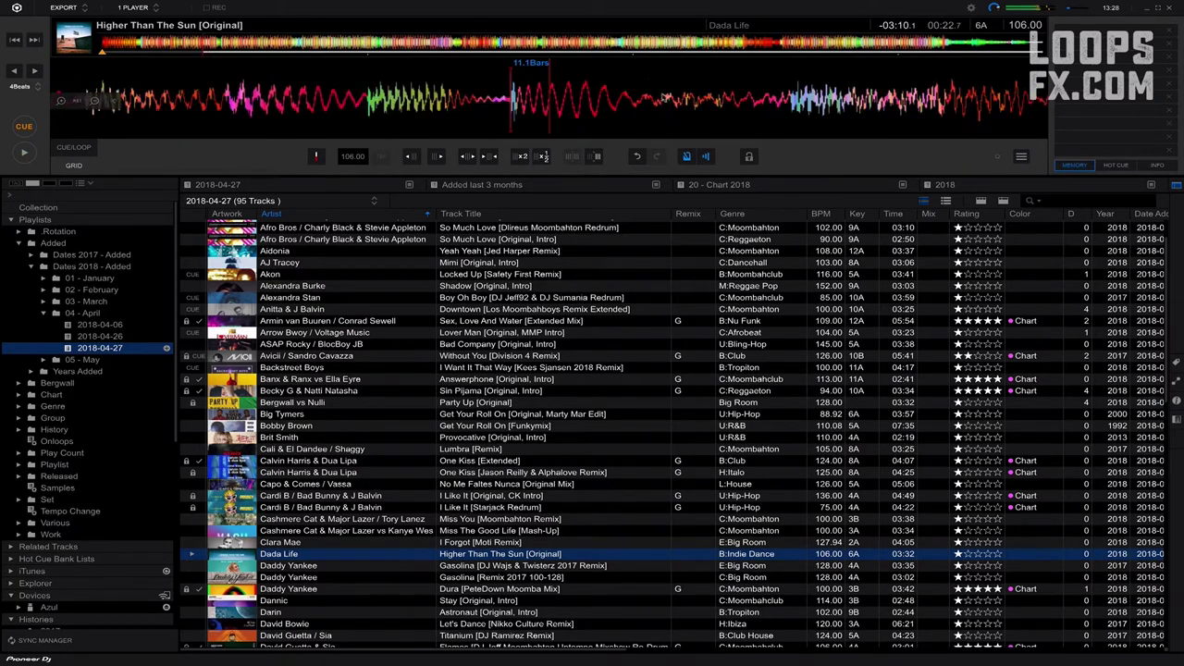
pyautogui.moveTo(812, 90); pyautogui.dragTo(1017, 91)
pyautogui.moveTo(811, 91); pyautogui.dragTo(1021, 90)
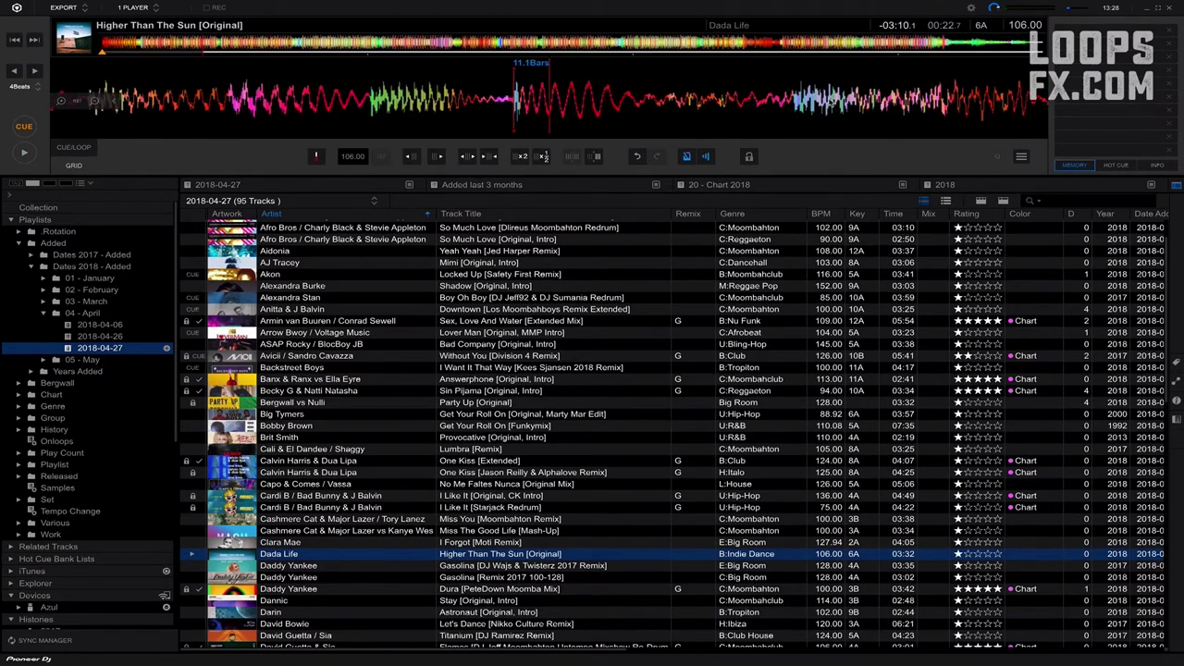
pyautogui.press('space')
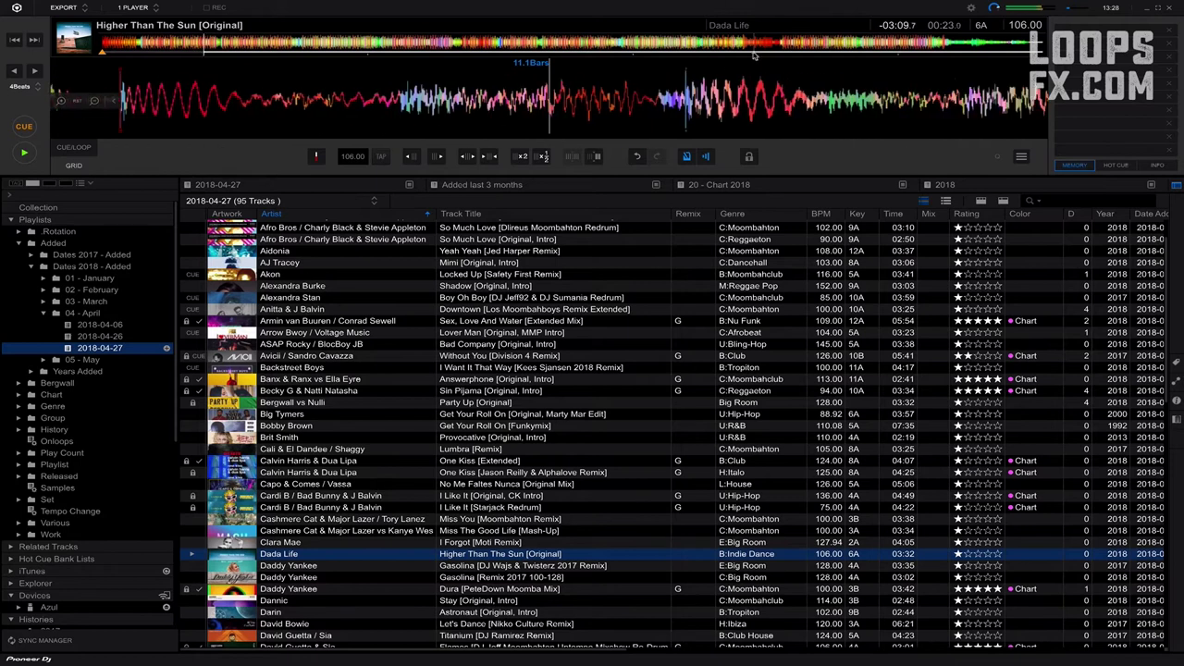
# - Expand the beat intervals slightly at the start of bar 81 near the track's end, and play that section to check the grid
pyautogui.click(899, 46)
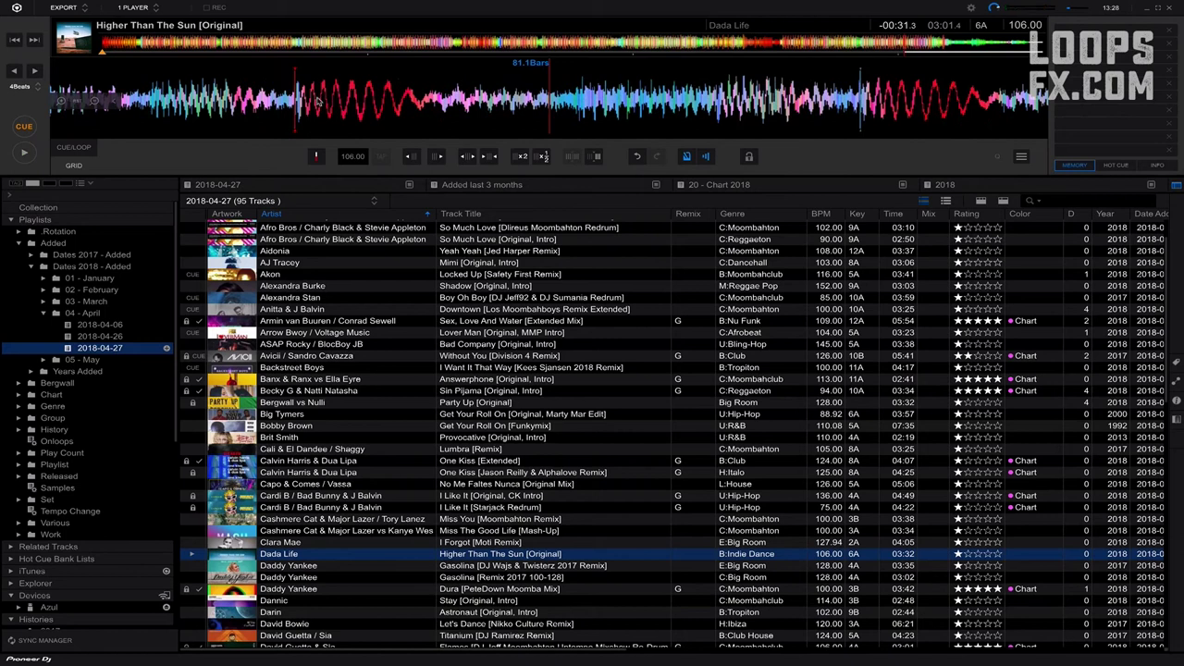
pyautogui.moveTo(309, 100); pyautogui.dragTo(597, 105)
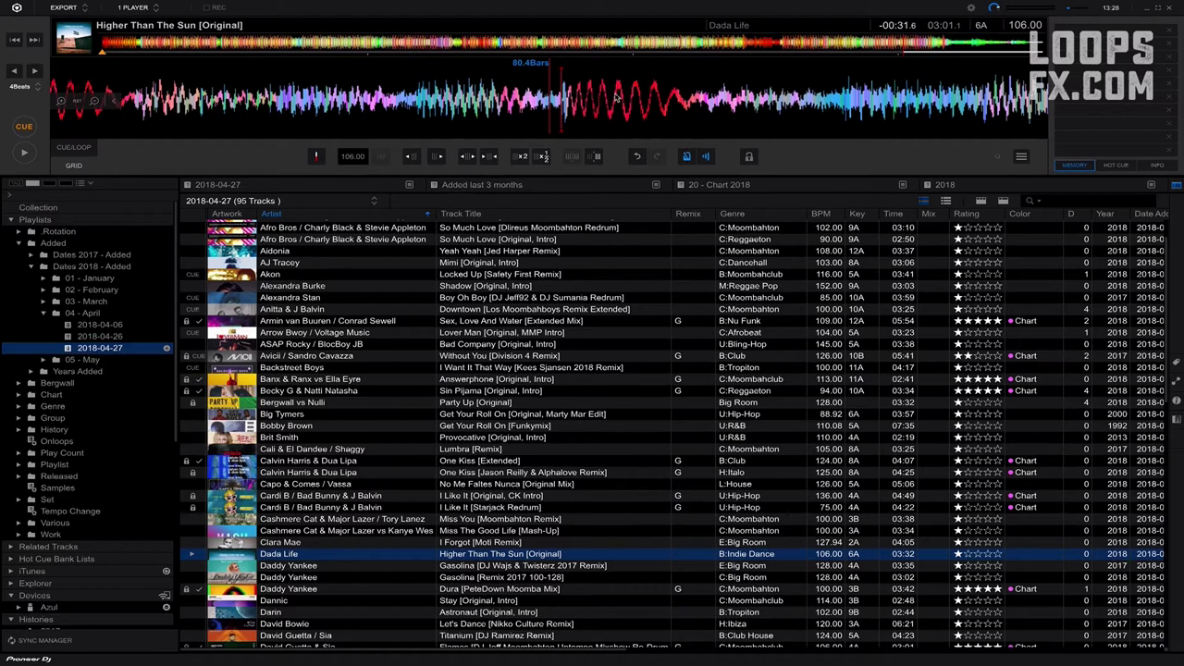
pyautogui.moveTo(613, 98); pyautogui.dragTo(563, 88)
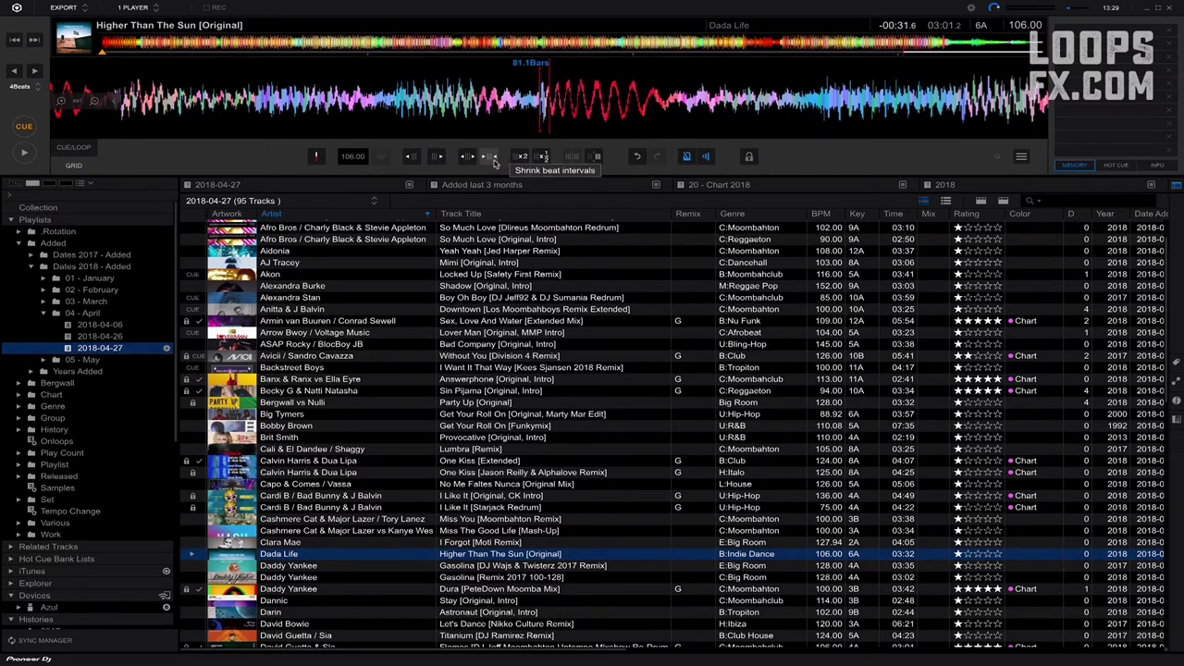
pyautogui.moveTo(574, 98); pyautogui.dragTo(631, 97)
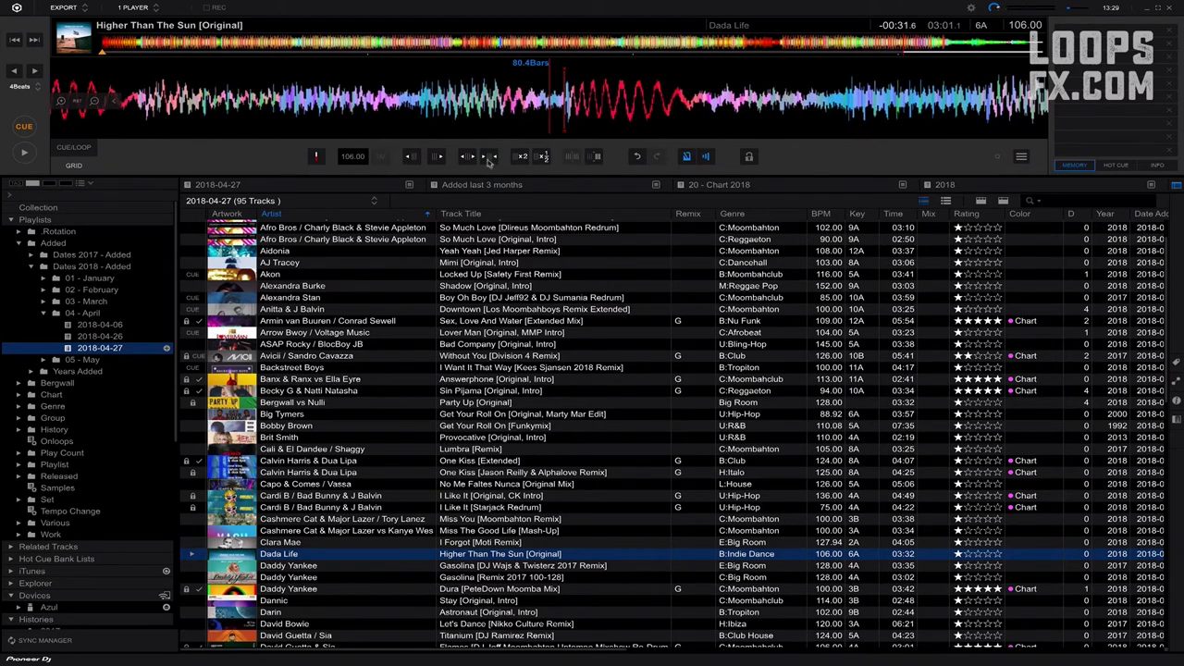
pyautogui.click(469, 156)
pyautogui.moveTo(650, 123); pyautogui.dragTo(629, 123)
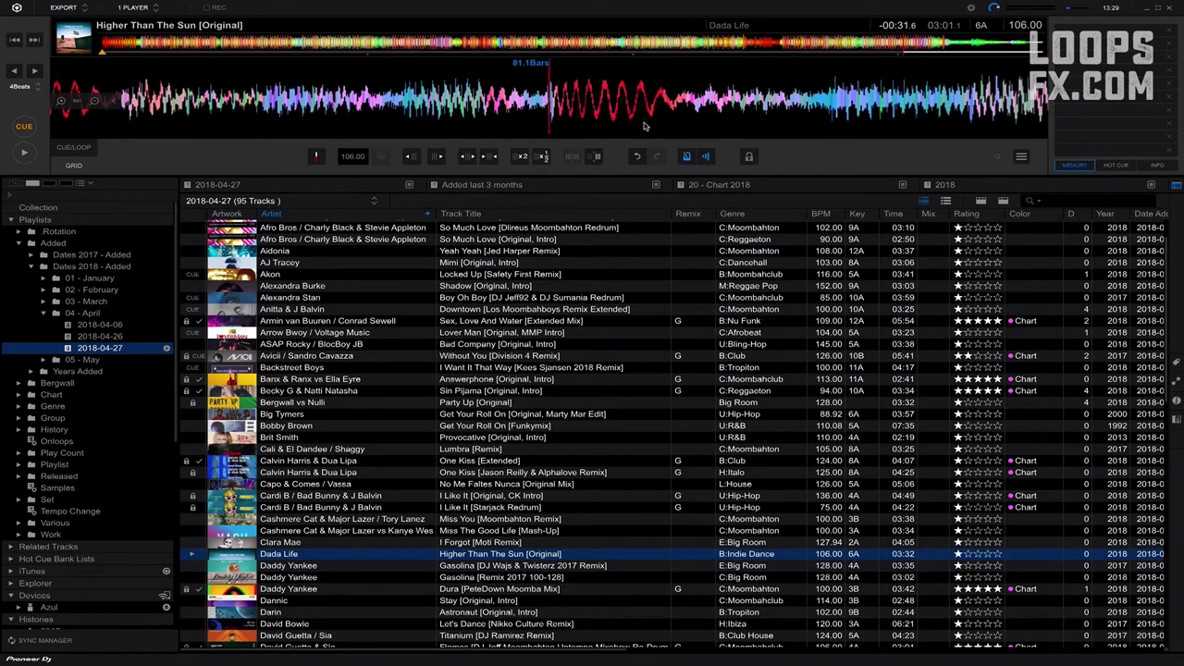
pyautogui.press('space')
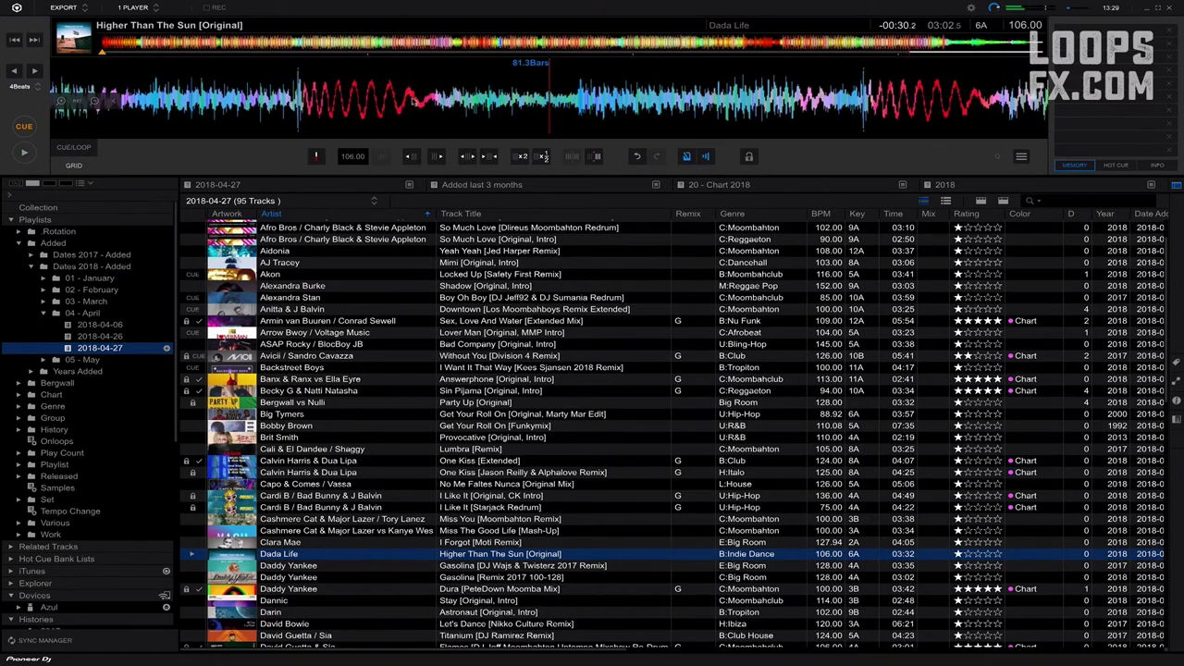
pyautogui.press('space')
pyautogui.moveTo(414, 100); pyautogui.dragTo(688, 100)
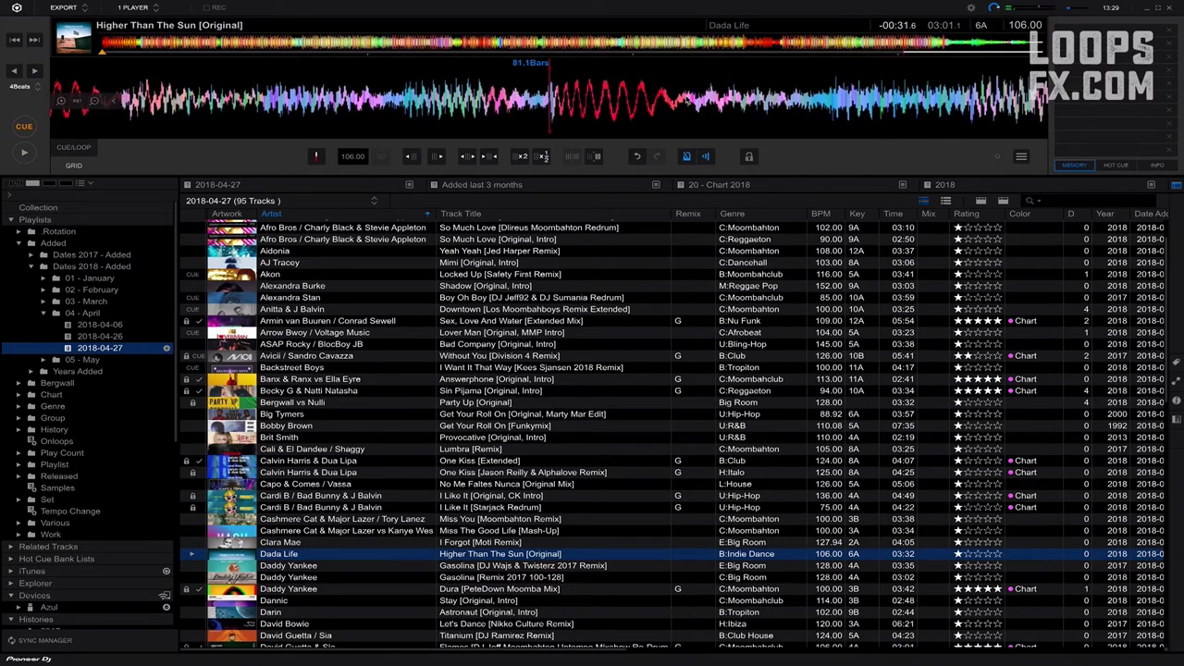
# - Set beatgrid adjustments to apply from the current position at bar 81, and examine the beats around that bar
pyautogui.click(597, 161)
pyautogui.moveTo(799, 96); pyautogui.dragTo(699, 96)
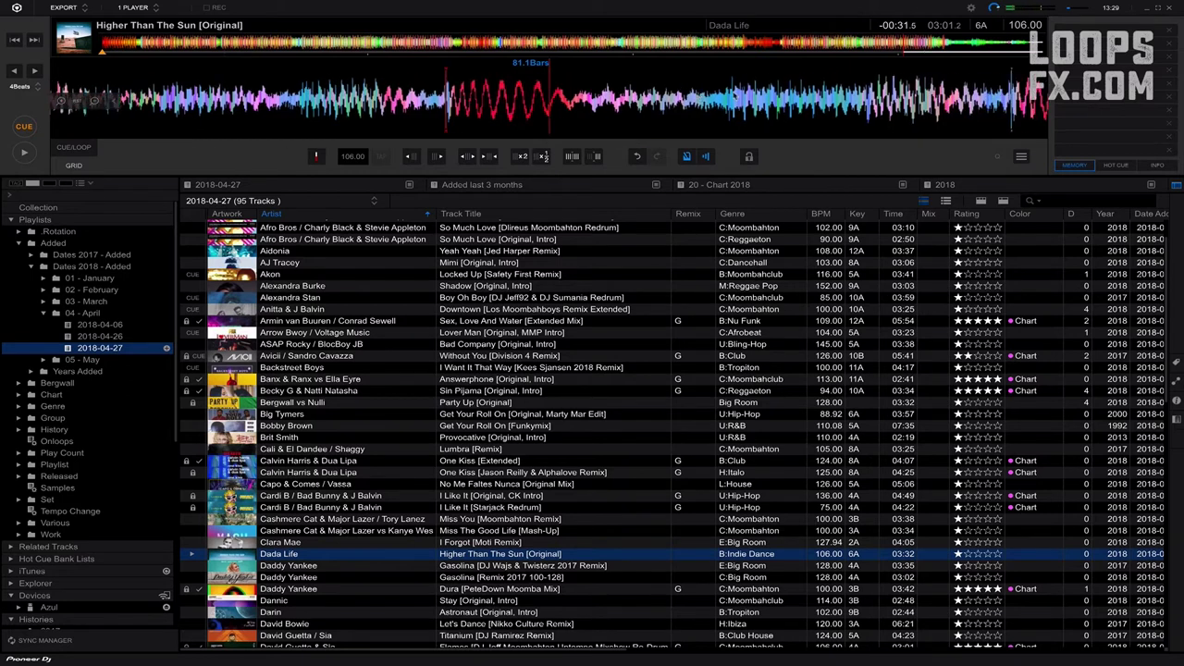
pyautogui.moveTo(904, 91); pyautogui.dragTo(685, 96)
pyautogui.moveTo(833, 96); pyautogui.dragTo(747, 94)
pyautogui.moveTo(543, 105); pyautogui.dragTo(717, 100)
pyautogui.moveTo(576, 120); pyautogui.dragTo(589, 120)
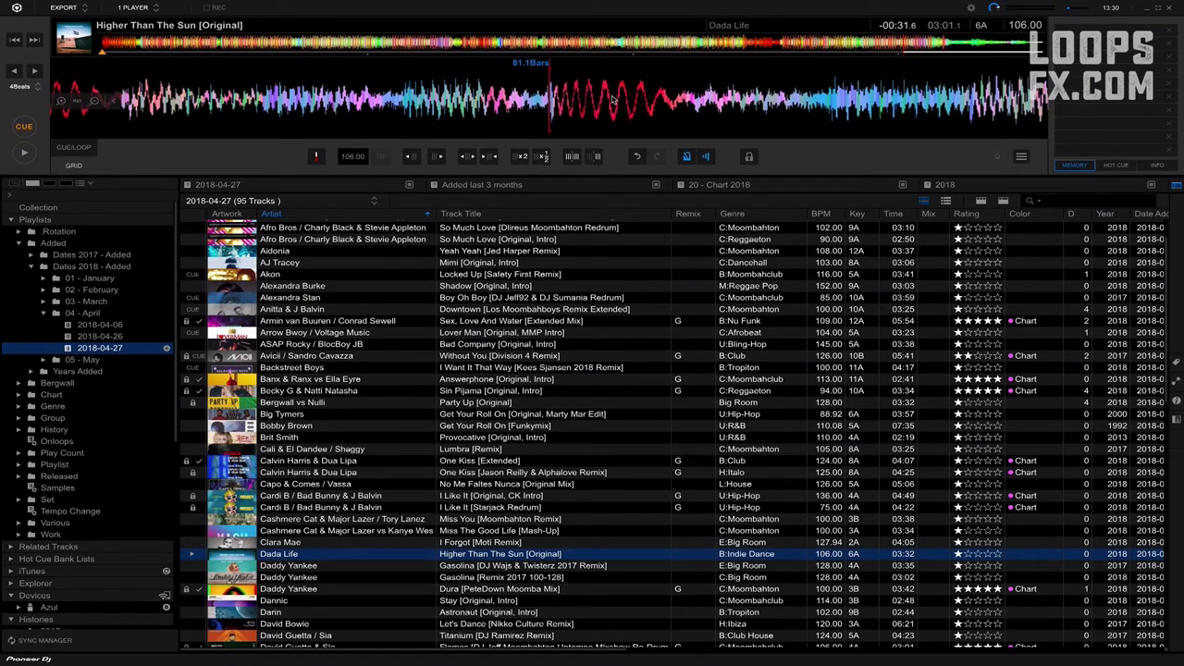
pyautogui.moveTo(622, 100); pyautogui.dragTo(605, 100)
pyautogui.moveTo(703, 100); pyautogui.dragTo(605, 100)
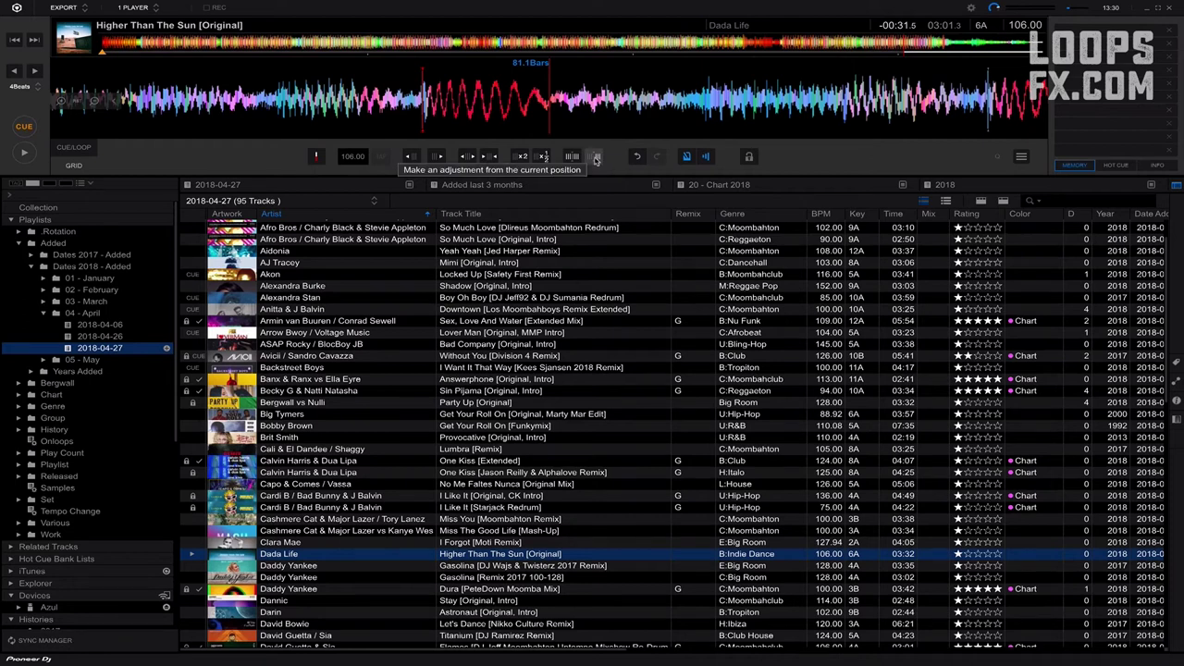
# - Play the bars following bar 81, check the grid over the track's ending, and lock the analysis of Higher Than The Sun [Original]
pyautogui.press('space')
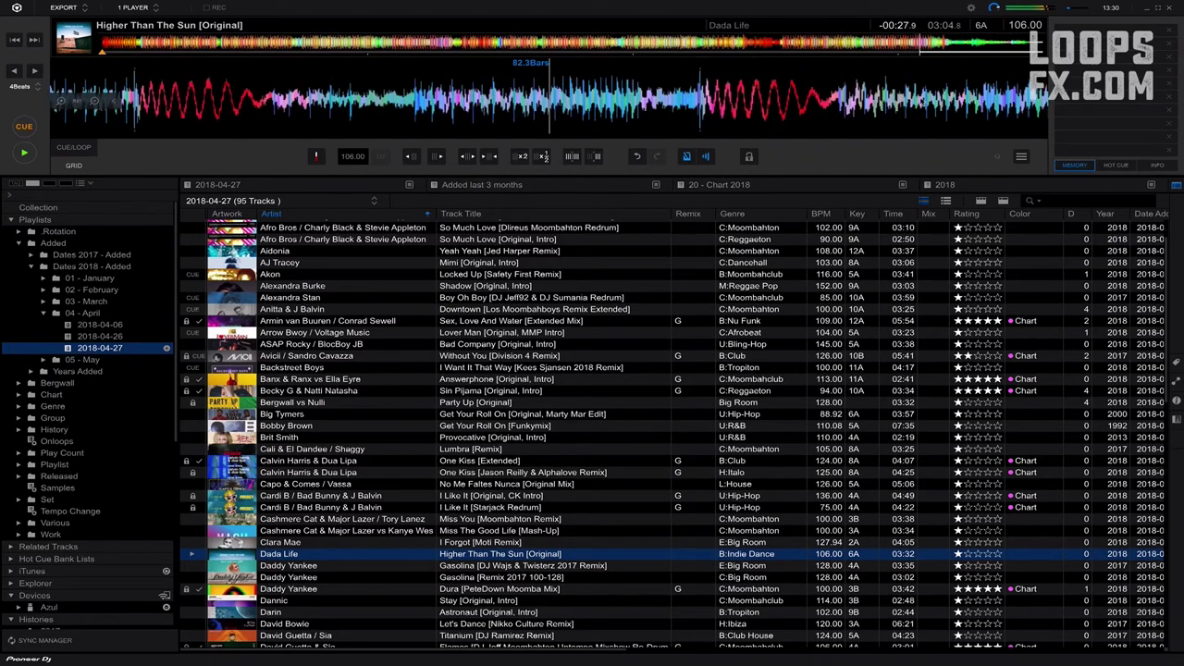
pyautogui.press('space')
pyautogui.scroll(-3, 732, 120)
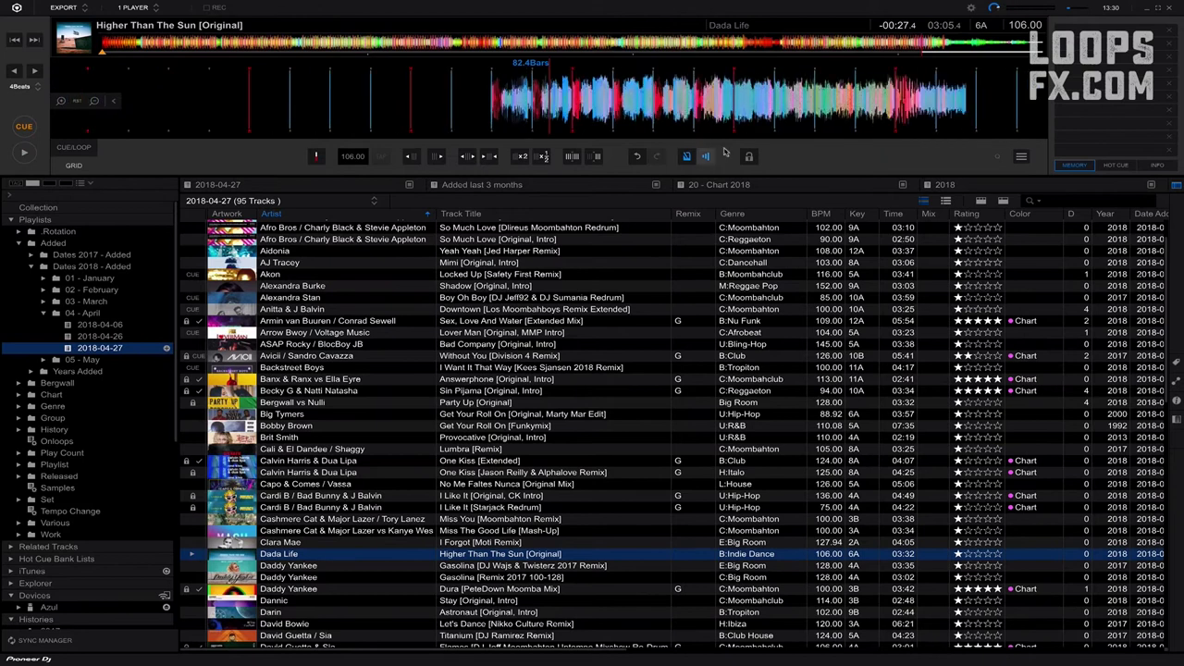
pyautogui.click(749, 157)
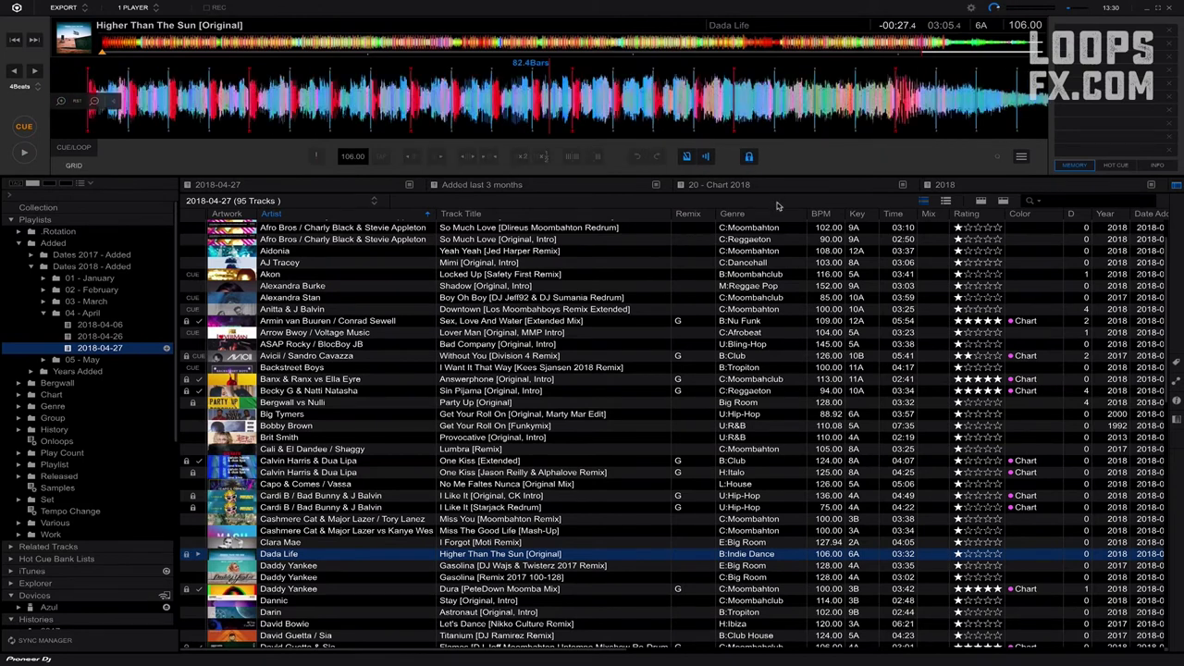